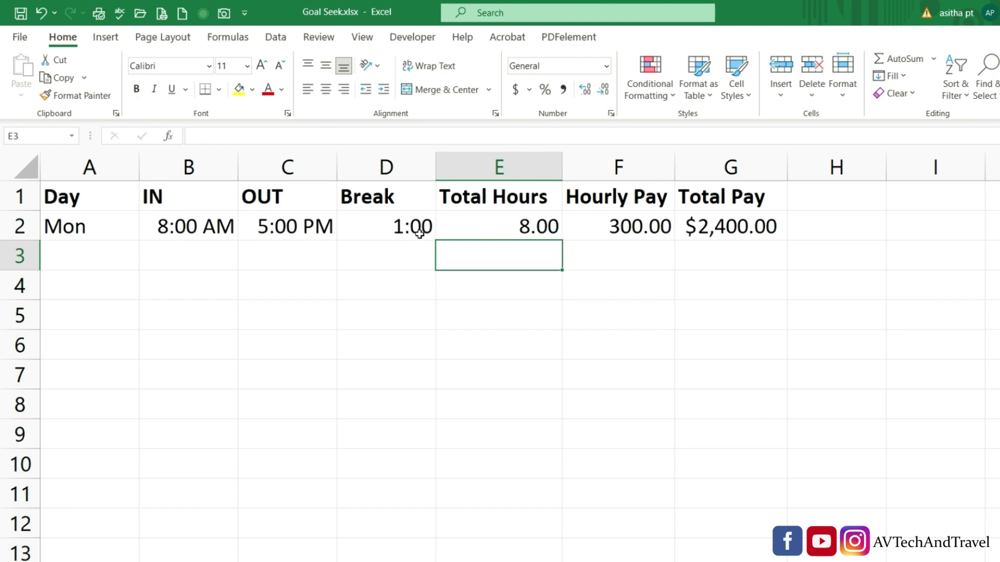
{"action": "key", "text": "Down"}
{"action": "key", "text": "Left"}
{"action": "key", "text": "Left"}
{"action": "left_click_drag", "start_coordinate": [190, 231], "coordinate": [384, 227]}
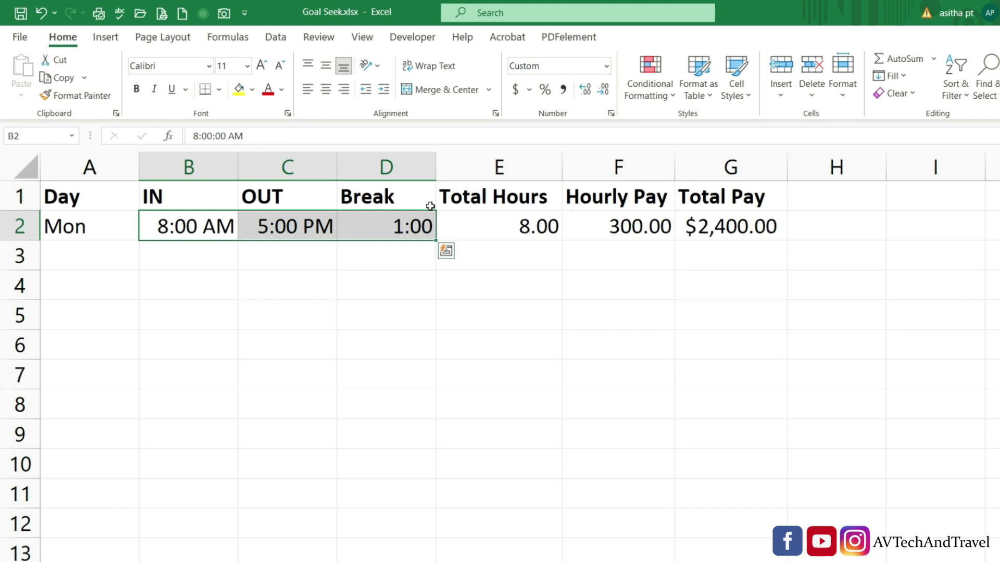
{"action": "left_click", "coordinate": [492, 228]}
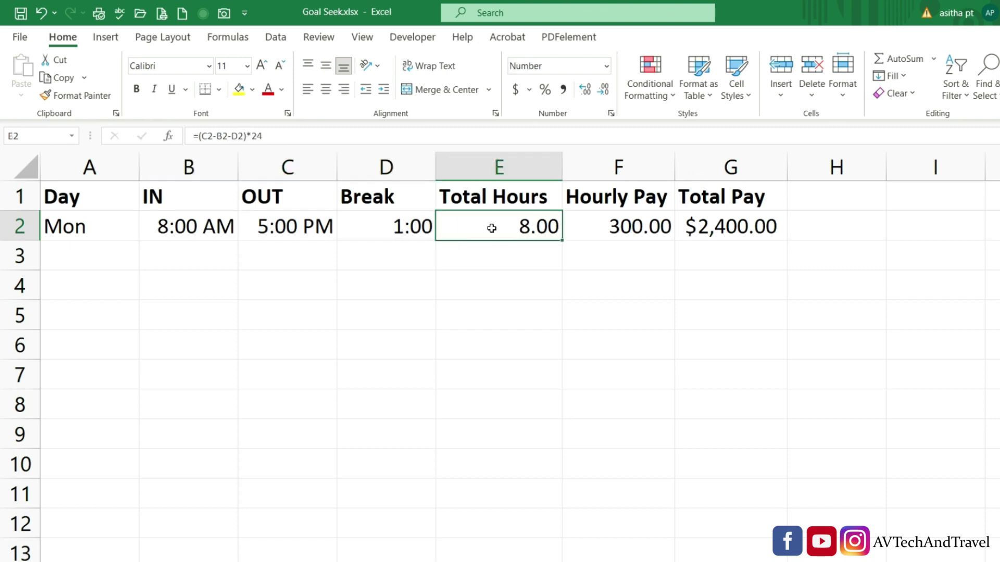
{"action": "double_click", "coordinate": [492, 227]}
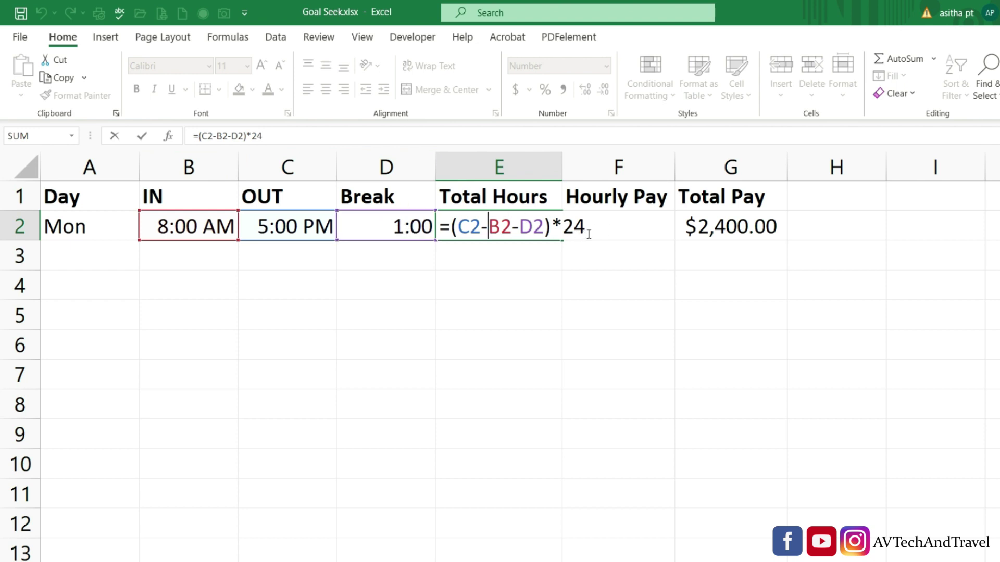
{"action": "key", "text": "Return"}
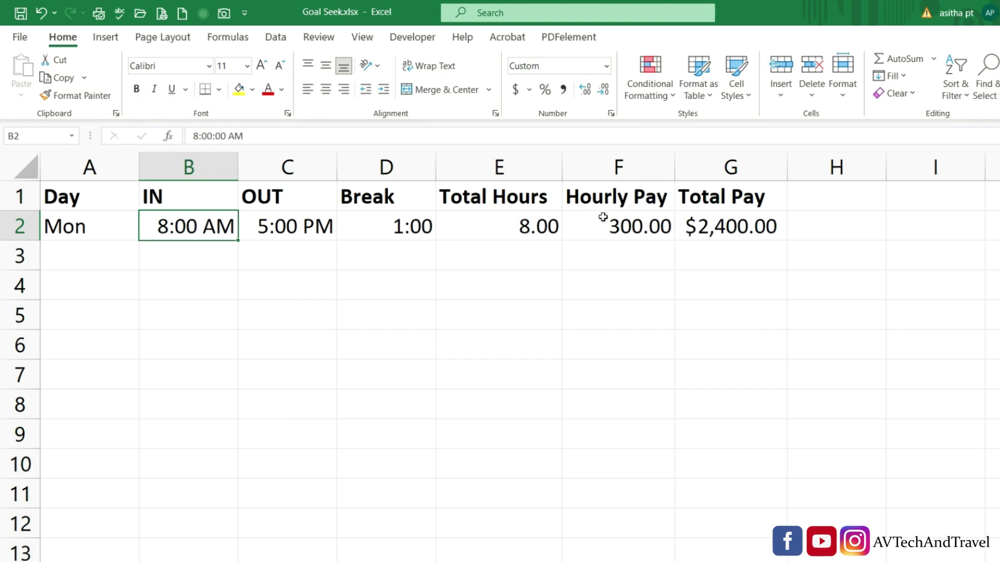
{"action": "left_click", "coordinate": [613, 231]}
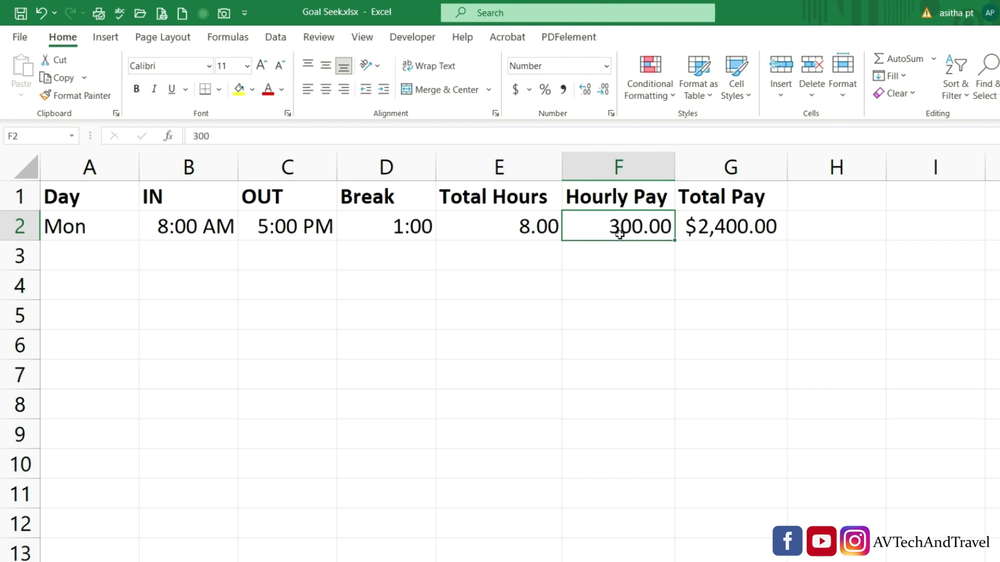
{"action": "double_click", "coordinate": [729, 229]}
{"action": "left_click", "coordinate": [796, 263]}
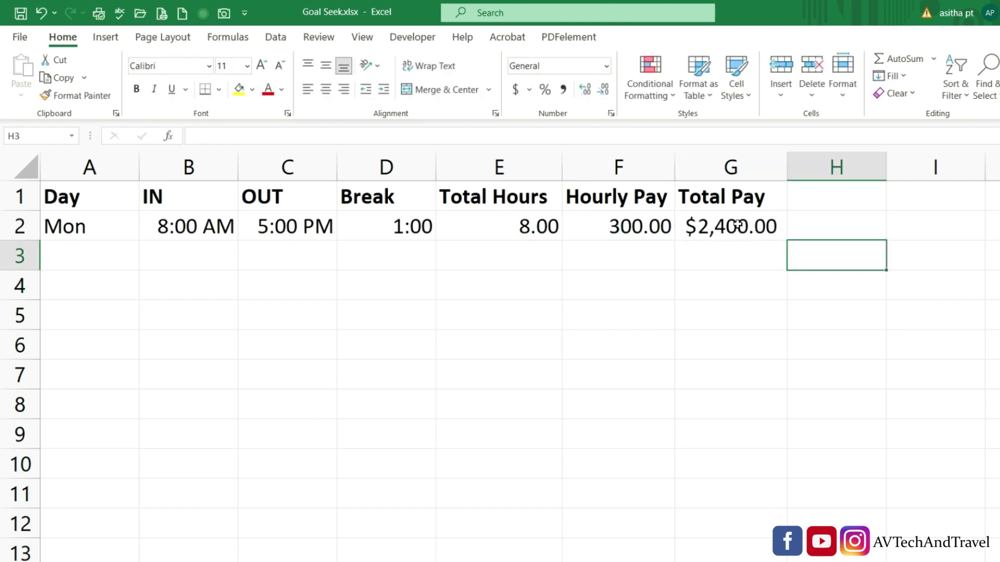
- Enter =F2*E2 in G2 for a $2,400.00 Total Pay, with hourly pay shown as $ 300.00
{"action": "left_click", "coordinate": [729, 194]}
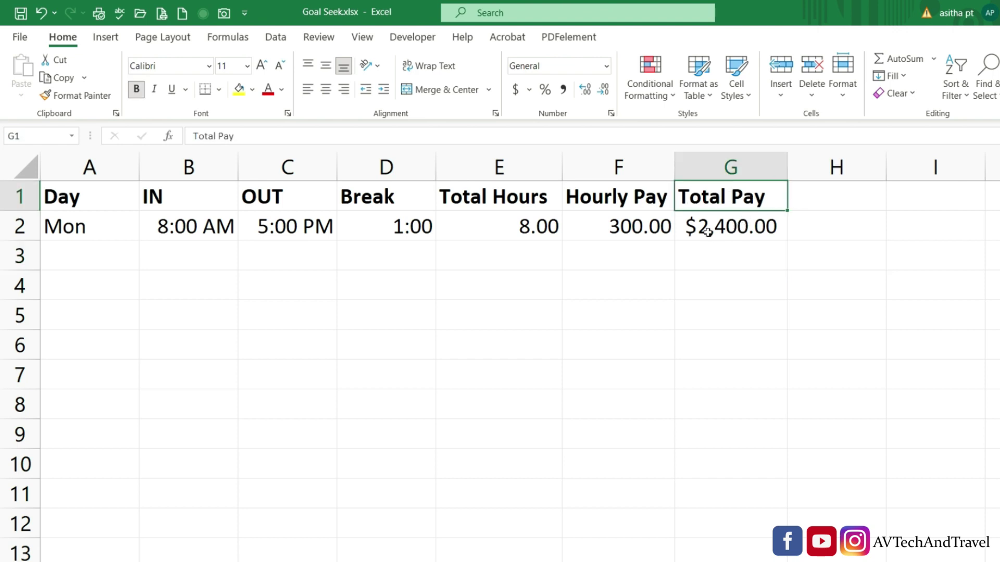
{"action": "double_click", "coordinate": [724, 225]}
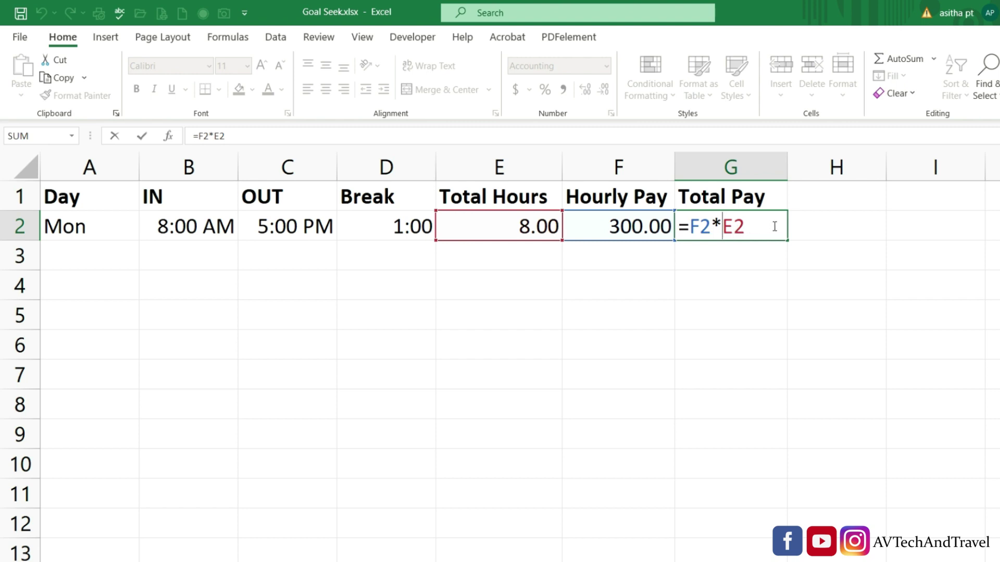
{"action": "key", "text": "Return"}
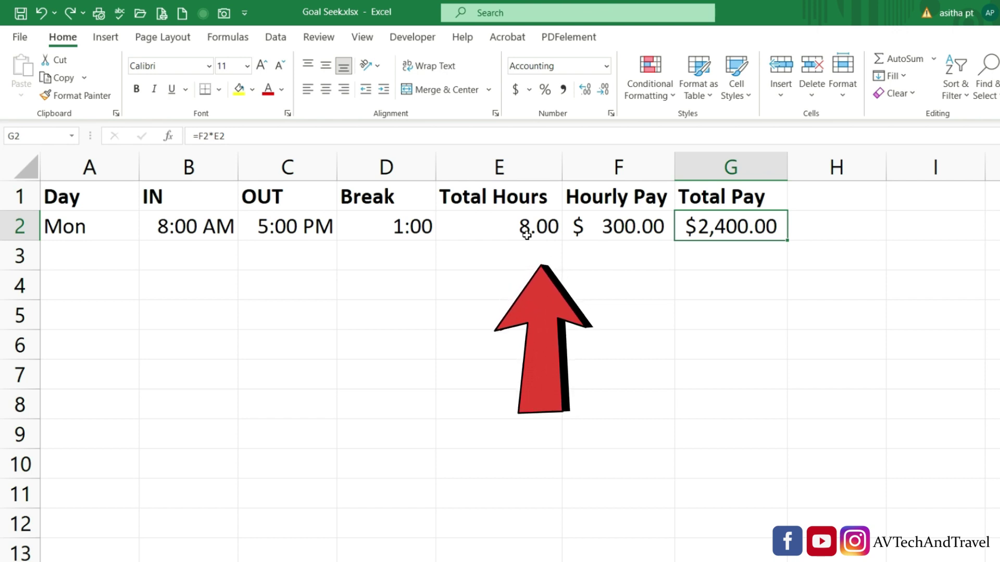
{"action": "left_click", "coordinate": [625, 229]}
{"action": "left_click", "coordinate": [729, 228]}
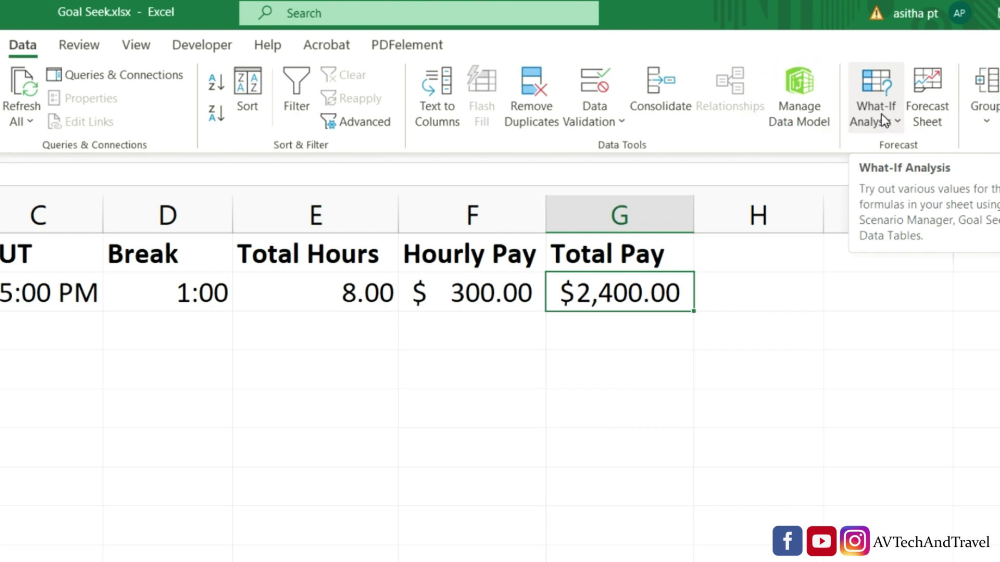
- Launch Goal Seek from What-If Analysis with G2 as the set cell
{"action": "left_click", "coordinate": [884, 119]}
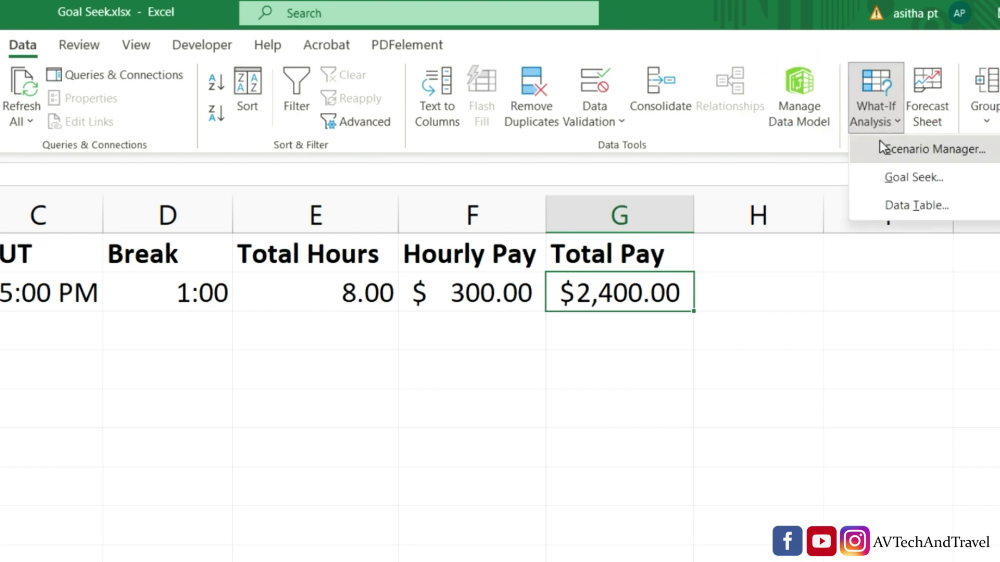
{"action": "left_click", "coordinate": [894, 186]}
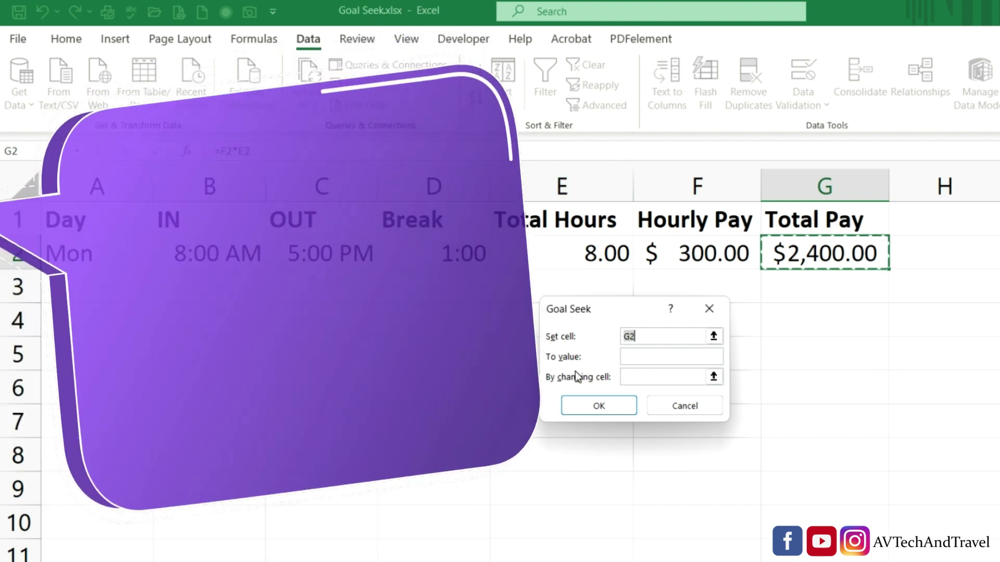
- Set Goal Seek to bring G2 to 4500 by changing hourly pay F2, and run it
{"action": "left_click", "coordinate": [638, 359]}
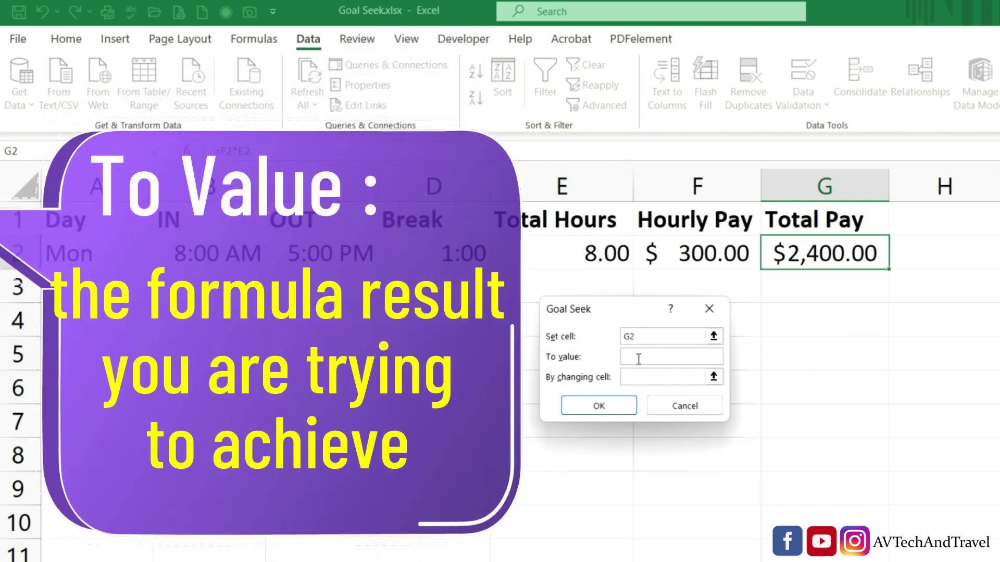
{"action": "type", "text": "4"}
{"action": "type", "text": "500"}
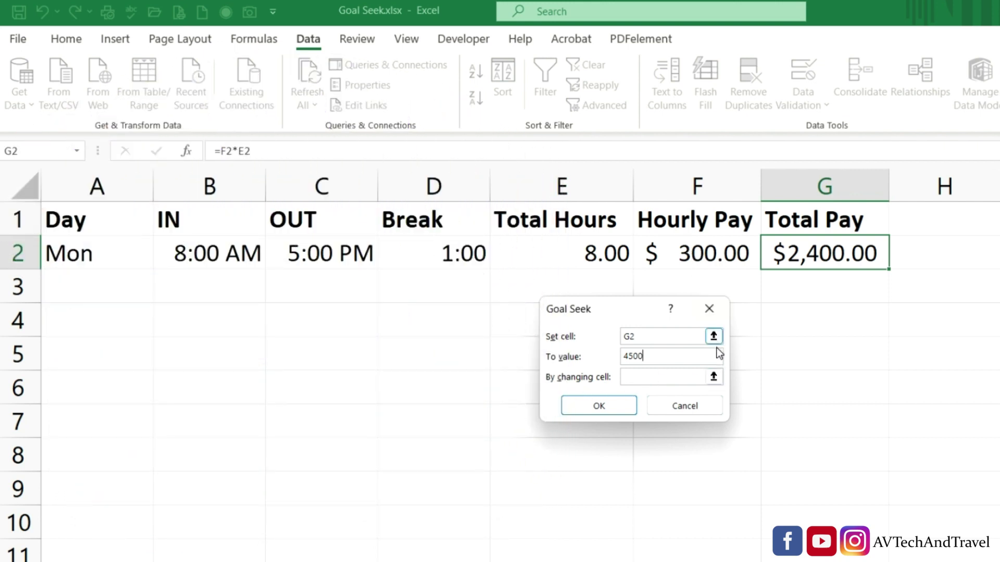
{"action": "left_click", "coordinate": [713, 376]}
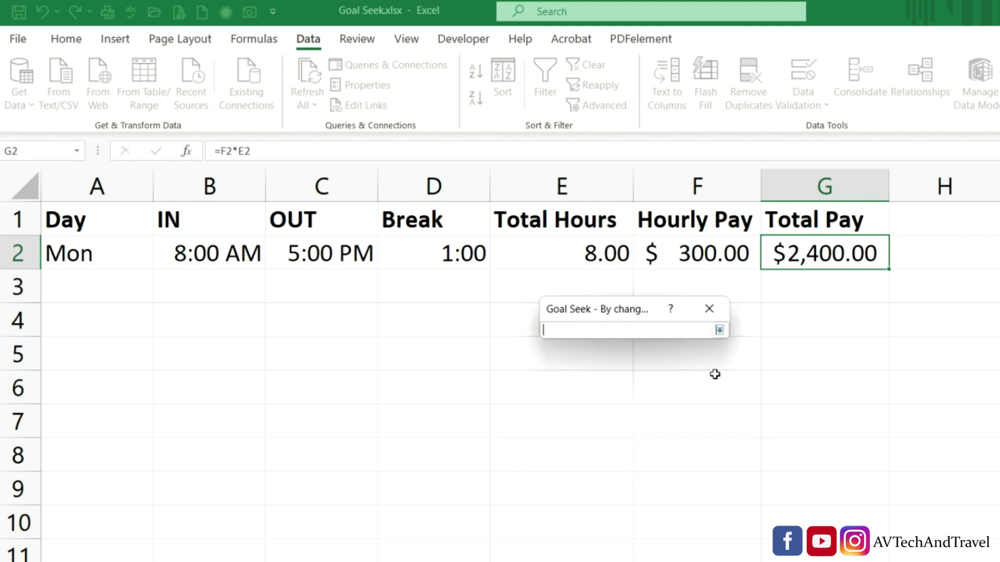
{"action": "left_click", "coordinate": [694, 255]}
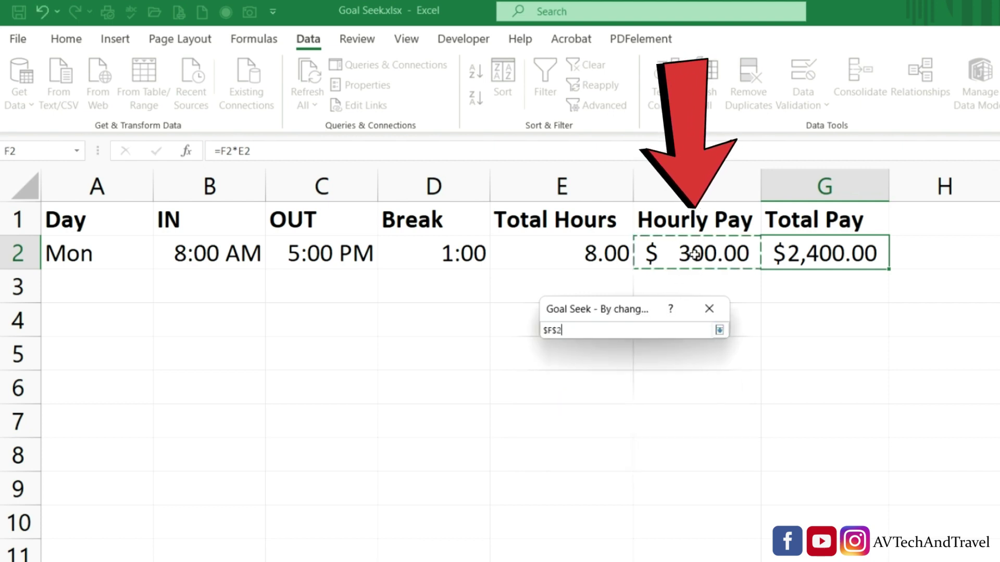
{"action": "left_click", "coordinate": [719, 331]}
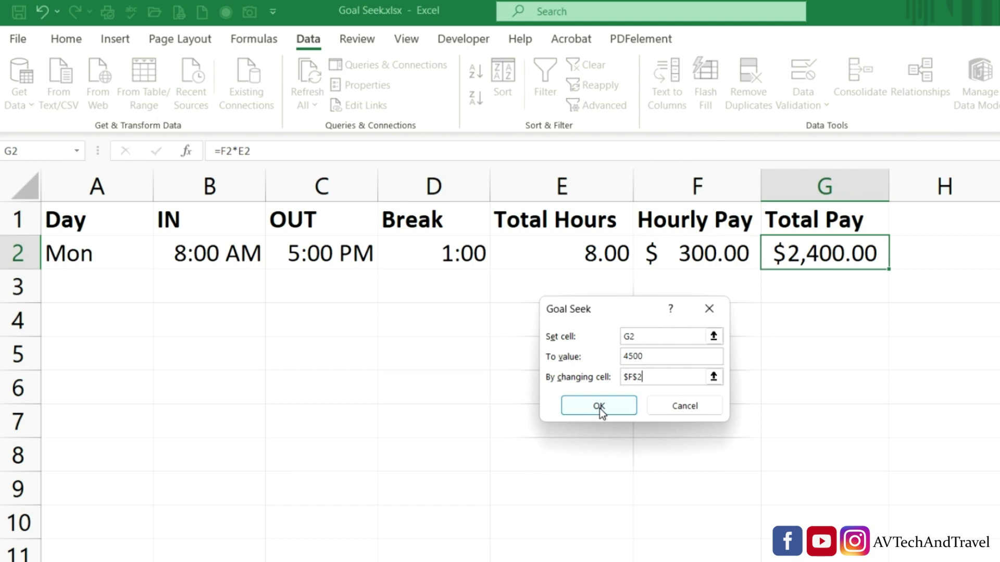
{"action": "left_click", "coordinate": [599, 406]}
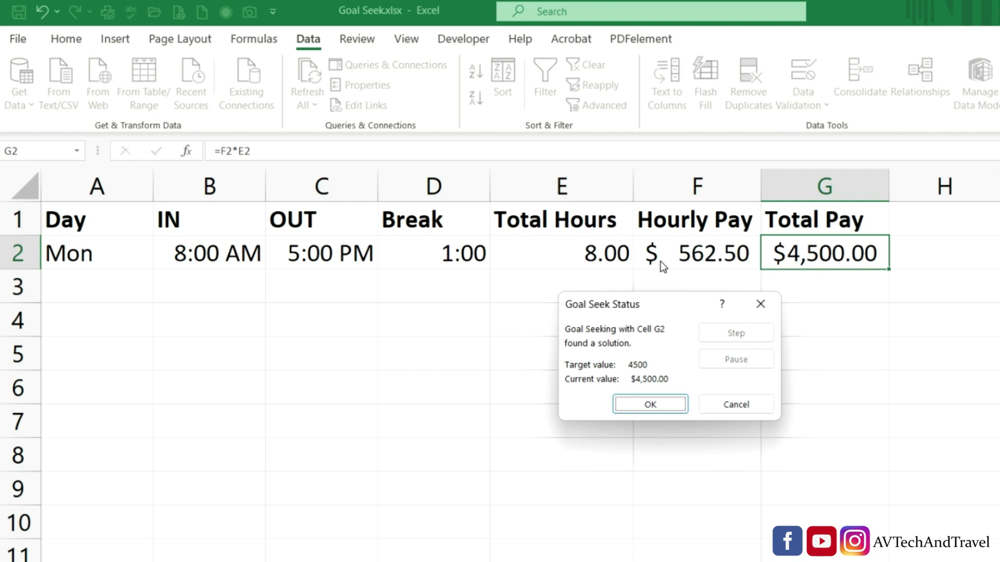
- Discard the 562.50 hourly pay result, restoring $300.00 and $2,400.00
{"action": "left_click", "coordinate": [735, 406]}
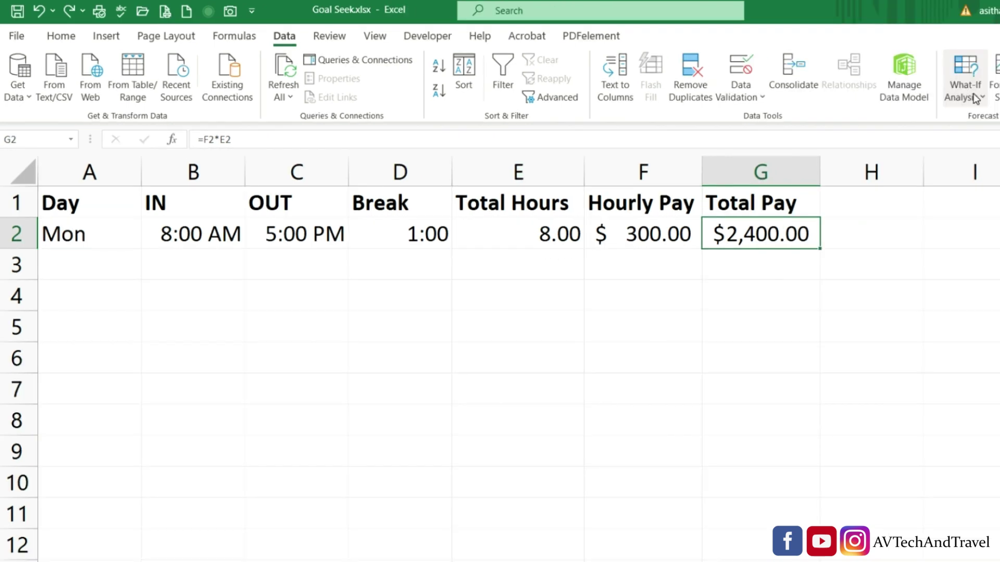
- Goal Seek G2 to 4500, switching the changing cell from Total Hours E2 to OUT time C2
{"action": "left_click", "coordinate": [975, 99]}
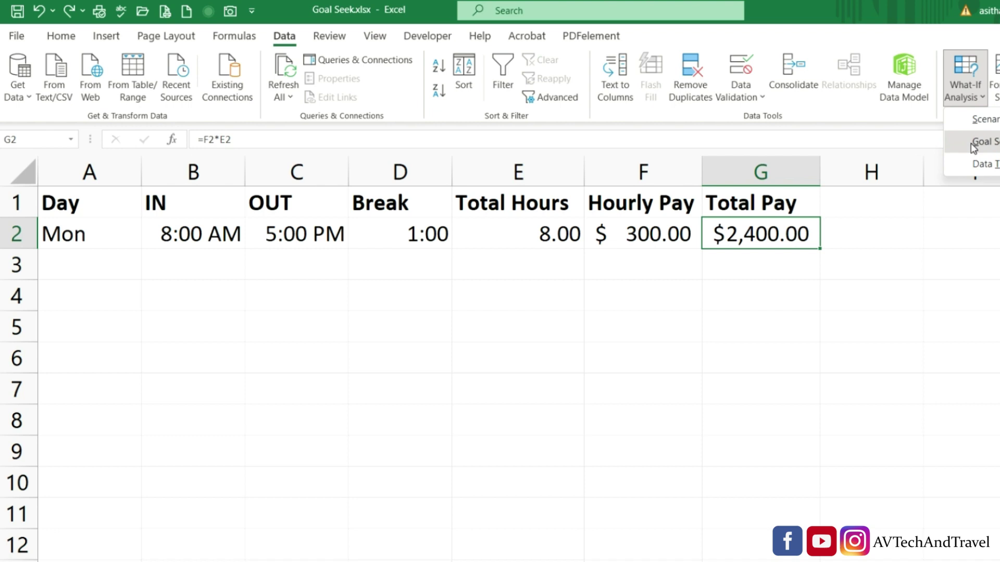
{"action": "left_click", "coordinate": [974, 139]}
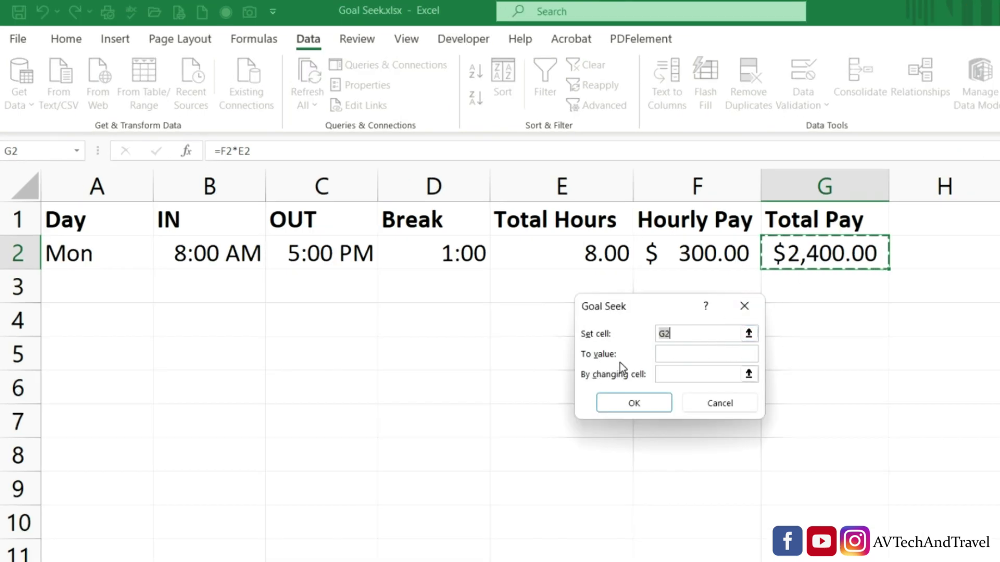
{"action": "left_click", "coordinate": [680, 354]}
{"action": "type", "text": "4500"}
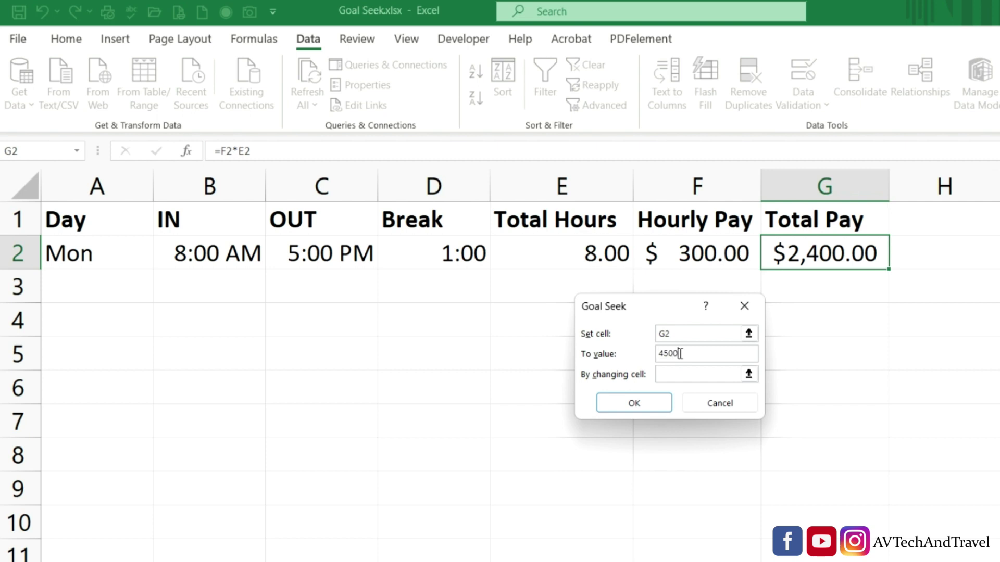
{"action": "left_click", "coordinate": [748, 374]}
{"action": "left_click", "coordinate": [649, 252]}
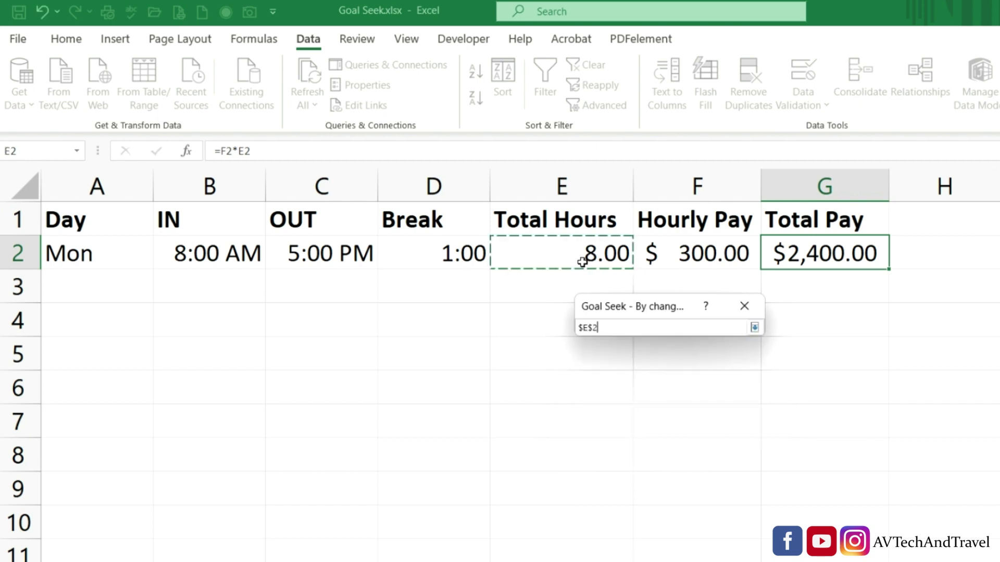
{"action": "left_click", "coordinate": [754, 327]}
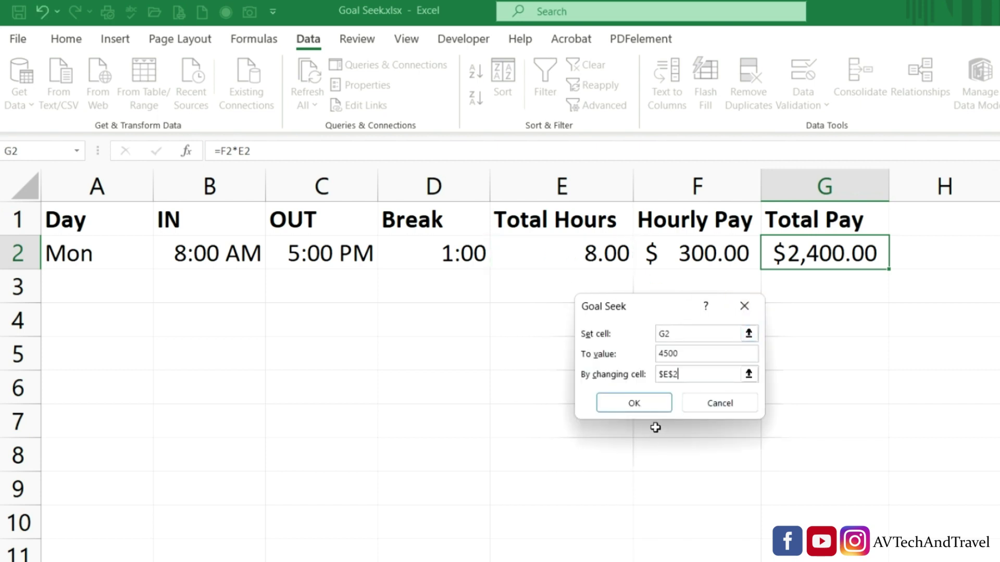
{"action": "left_click", "coordinate": [643, 404]}
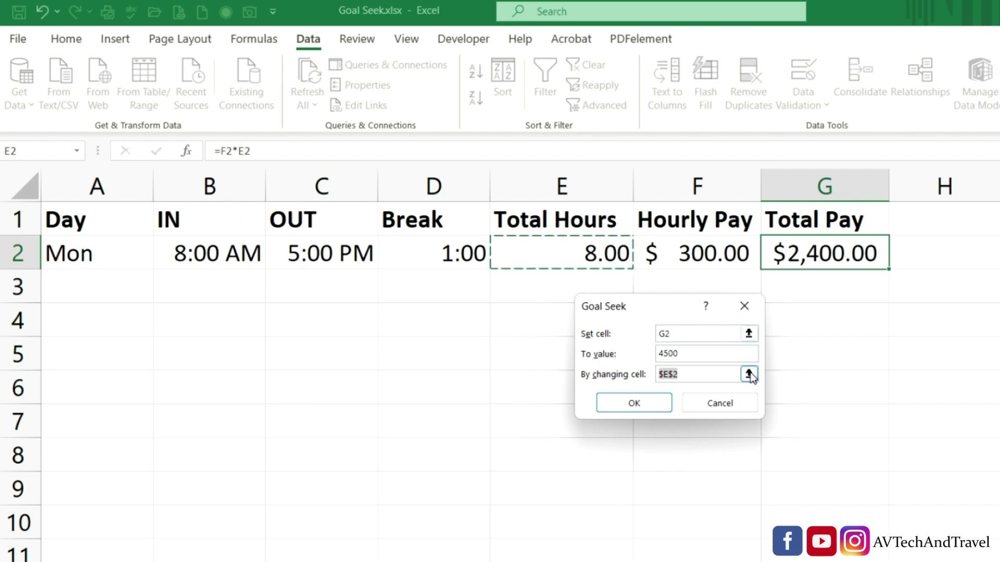
{"action": "left_click", "coordinate": [342, 253]}
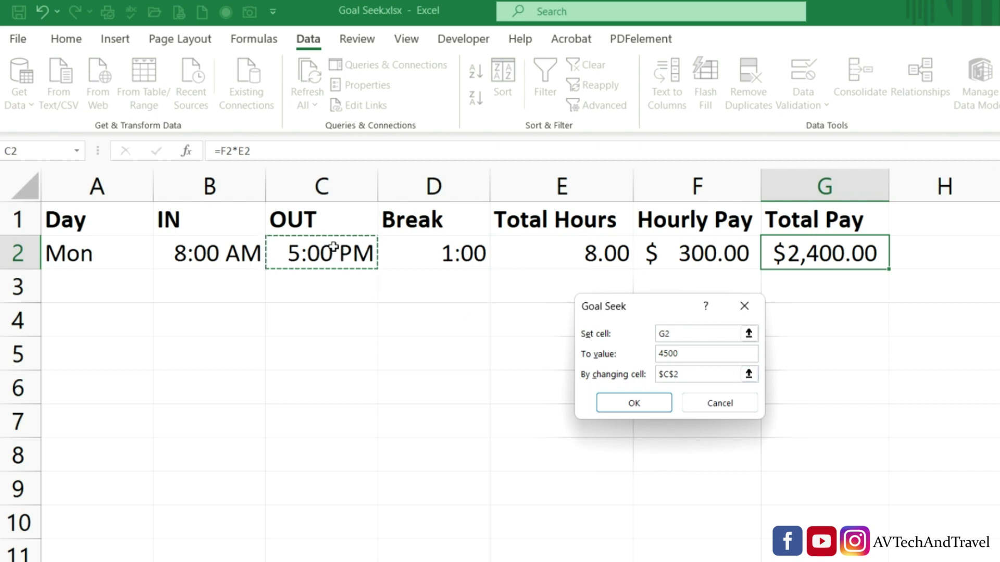
{"action": "left_click", "coordinate": [632, 406]}
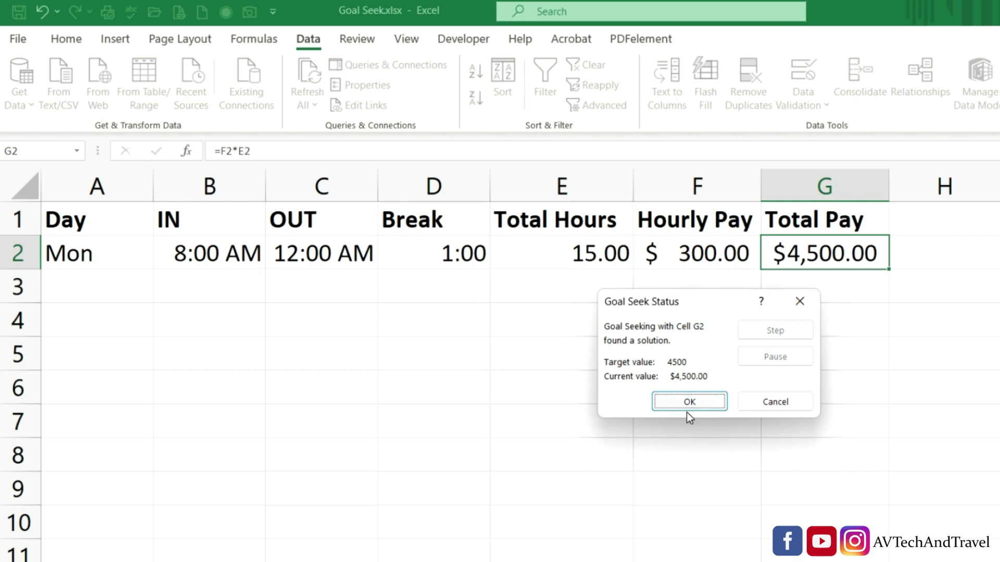
- Keep the Goal Seek result: 12:00 AM out time and $4,500.00 Total Pay
{"action": "left_click", "coordinate": [676, 405]}
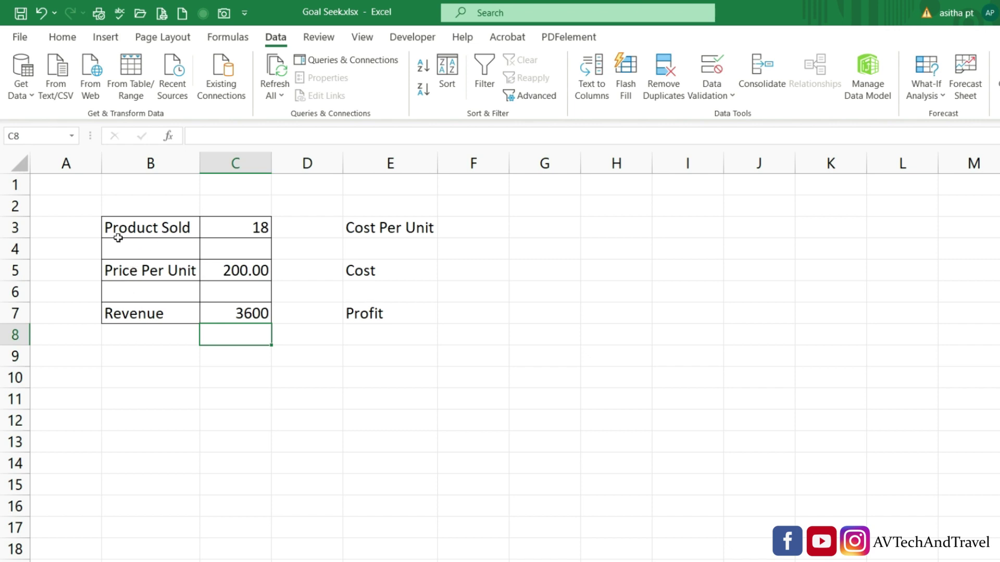
{"action": "left_click", "coordinate": [255, 234]}
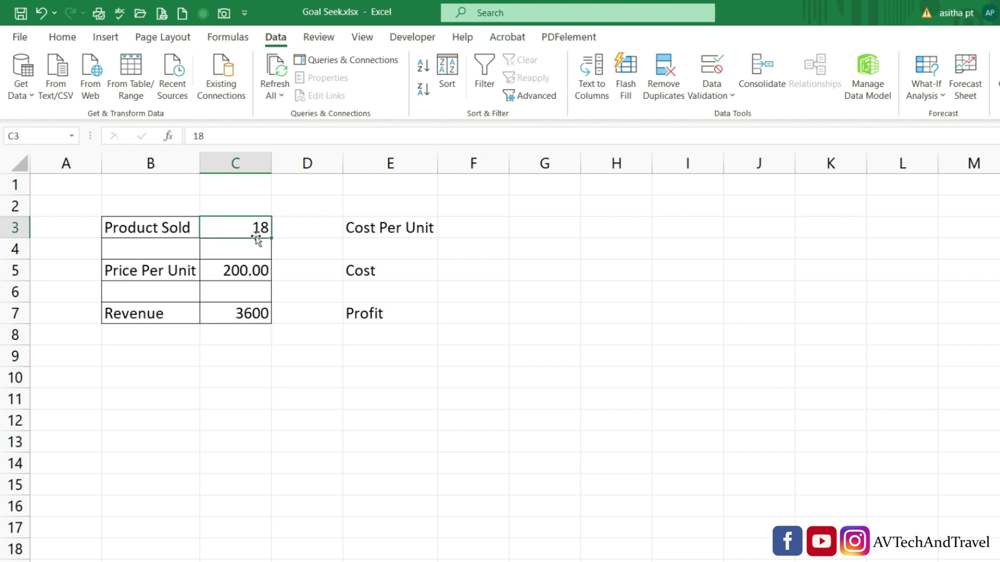
{"action": "left_click", "coordinate": [158, 275]}
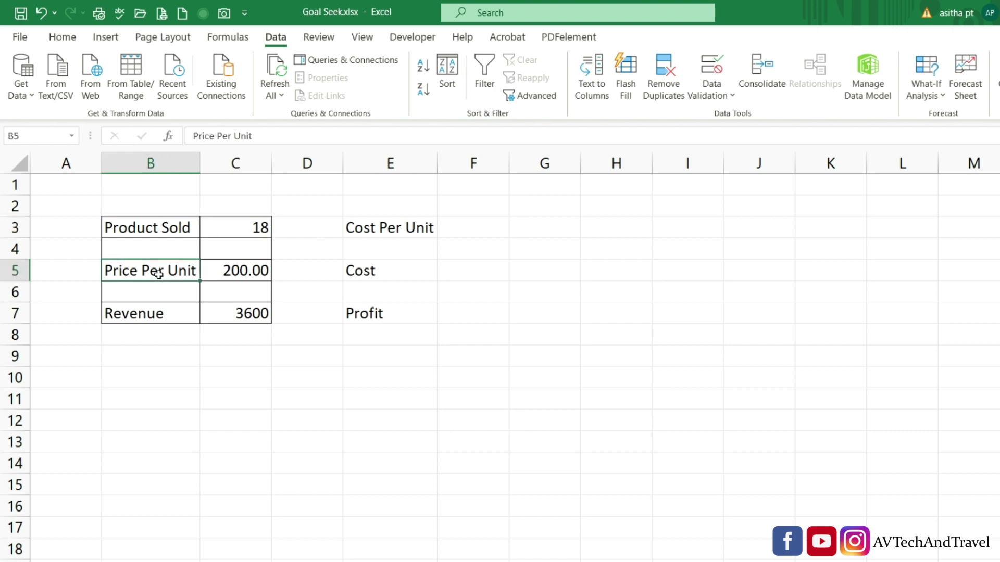
{"action": "left_click", "coordinate": [239, 276]}
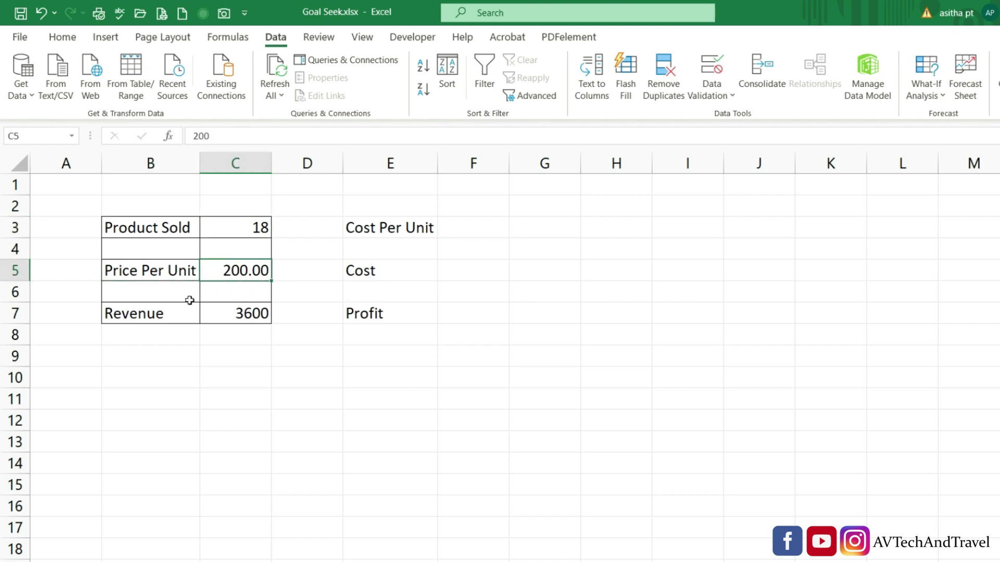
{"action": "left_click", "coordinate": [230, 222]}
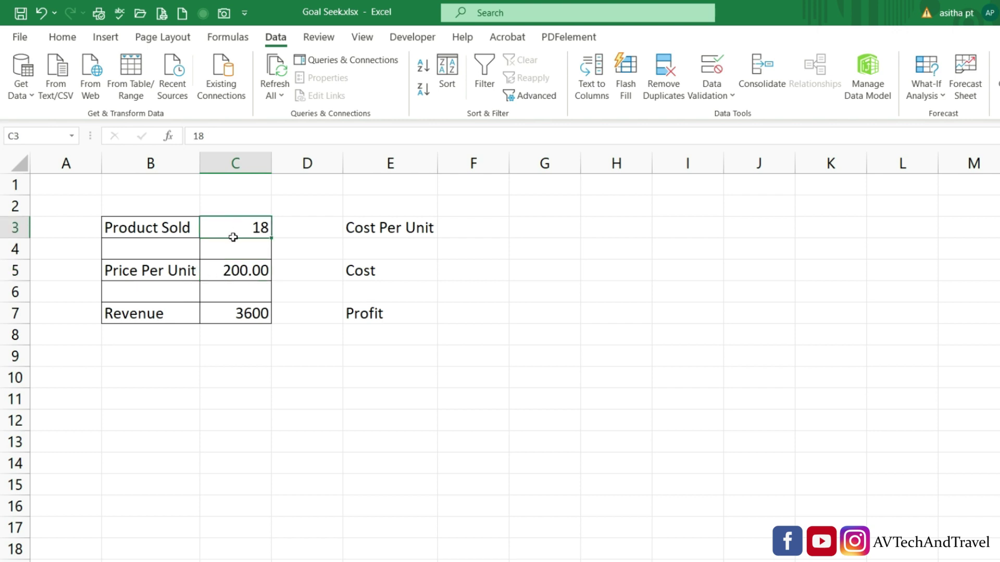
{"action": "left_click_drag", "start_coordinate": [233, 237], "coordinate": [232, 270]}
{"action": "left_click", "coordinate": [188, 317]}
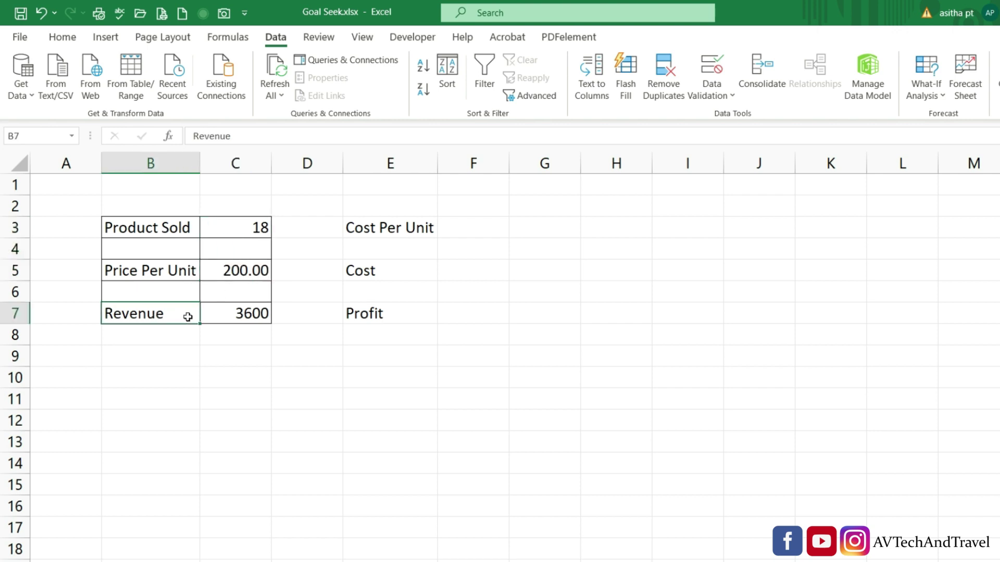
{"action": "left_click", "coordinate": [228, 316]}
{"action": "double_click", "coordinate": [228, 314]}
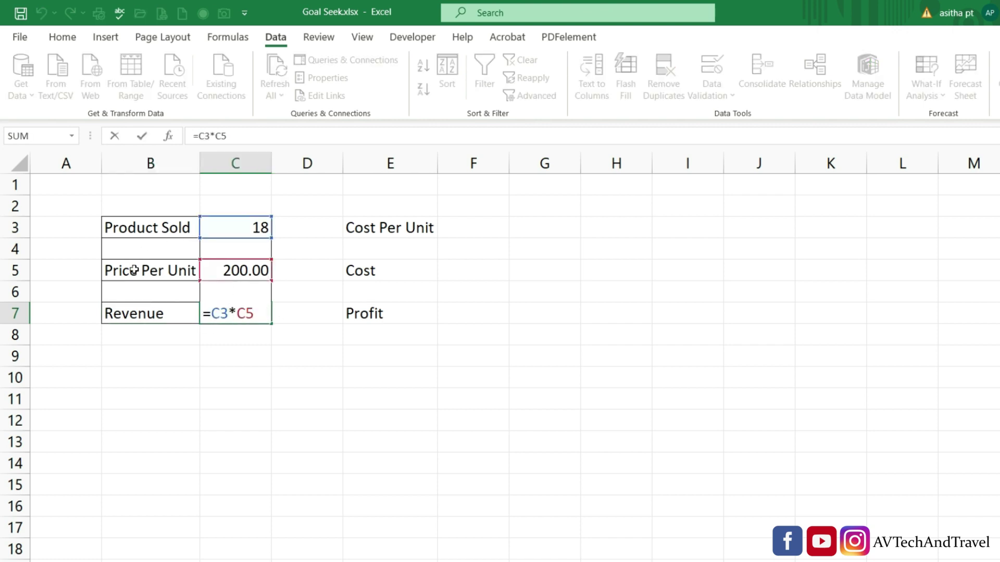
{"action": "left_click", "coordinate": [267, 309]}
{"action": "key", "text": "Return"}
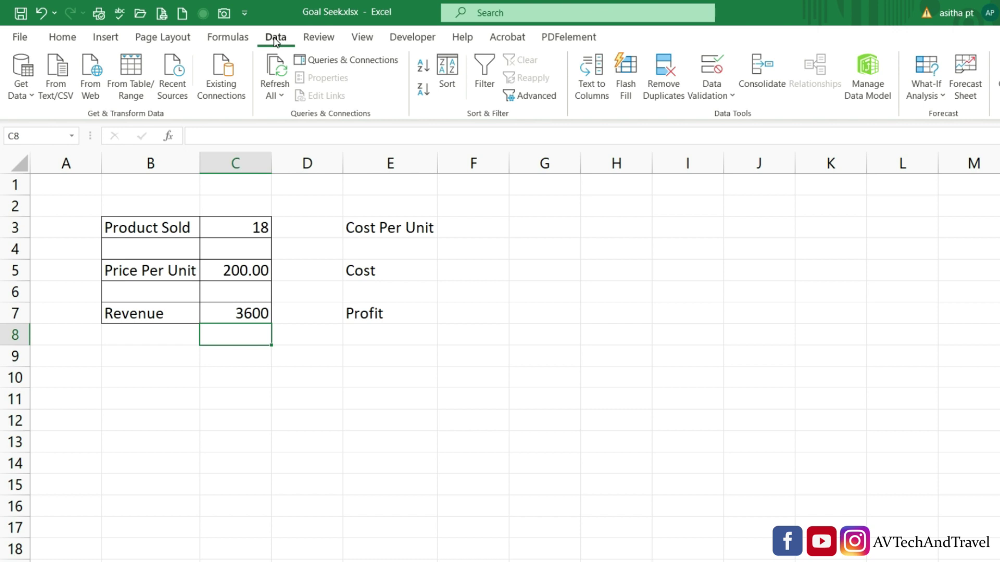
{"action": "left_click", "coordinate": [924, 90]}
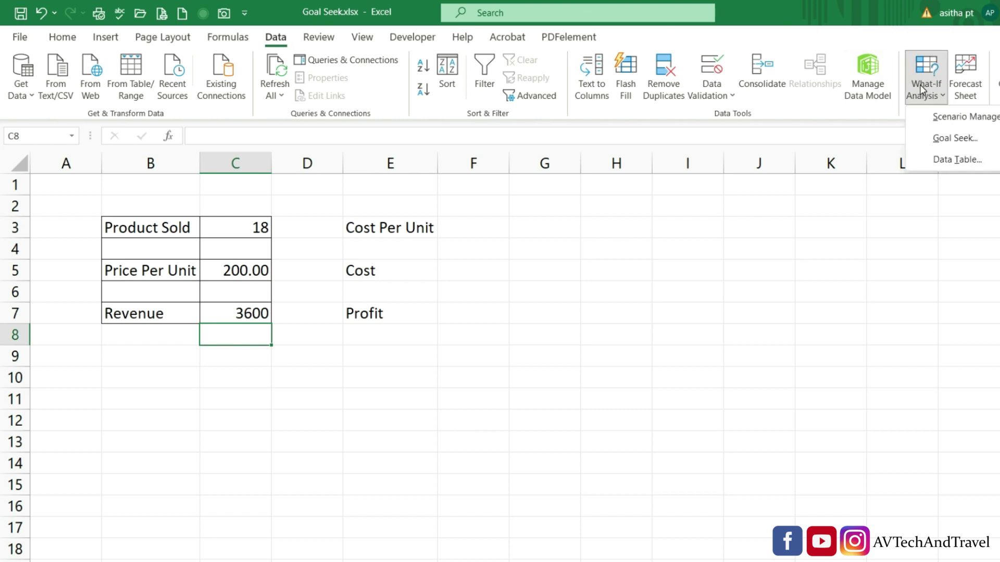
{"action": "left_click", "coordinate": [942, 139]}
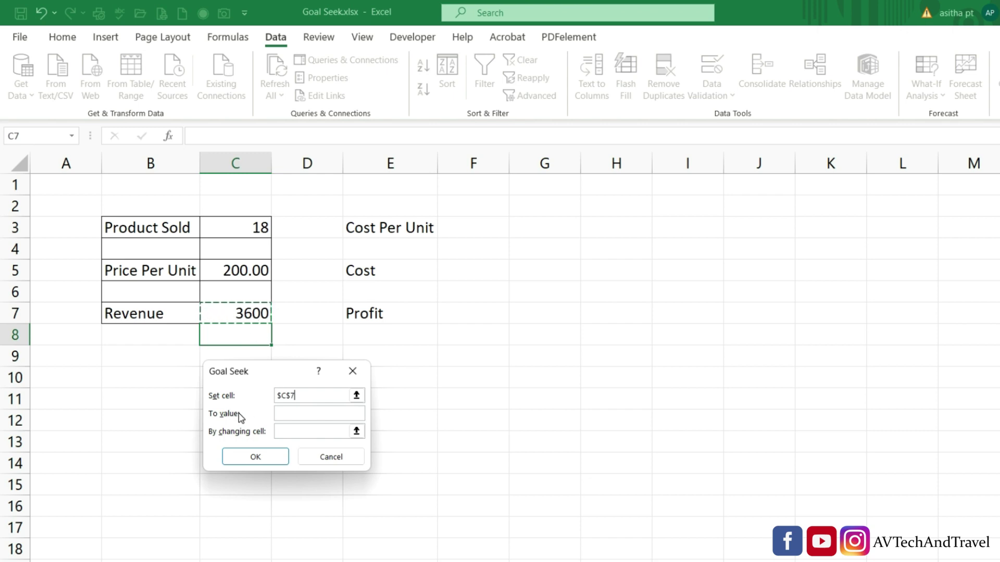
{"action": "left_click", "coordinate": [289, 414]}
{"action": "type", "text": "5000"}
{"action": "key", "text": "Tab"}
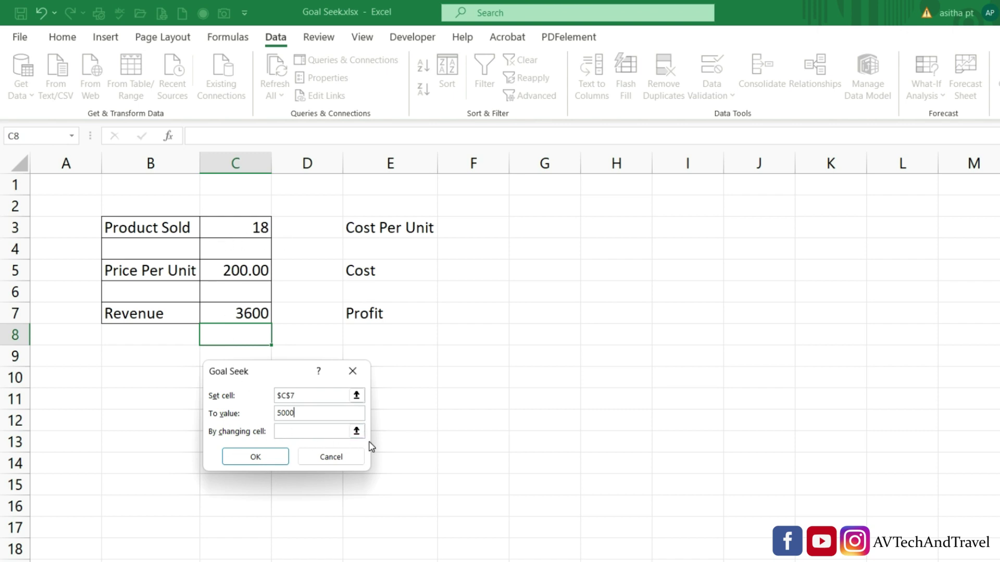
{"action": "left_click", "coordinate": [356, 431]}
{"action": "left_click", "coordinate": [245, 235]}
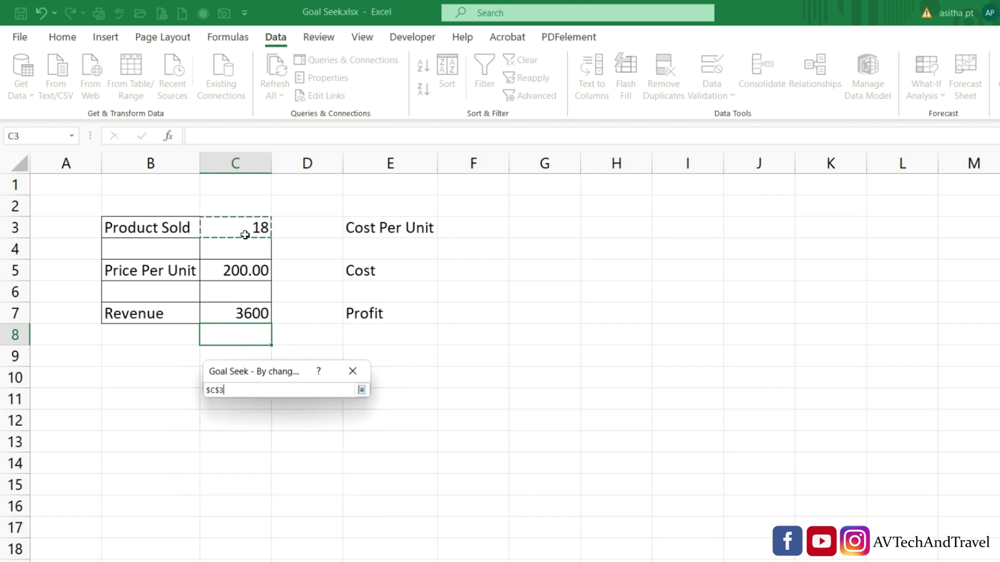
{"action": "left_click", "coordinate": [362, 390]}
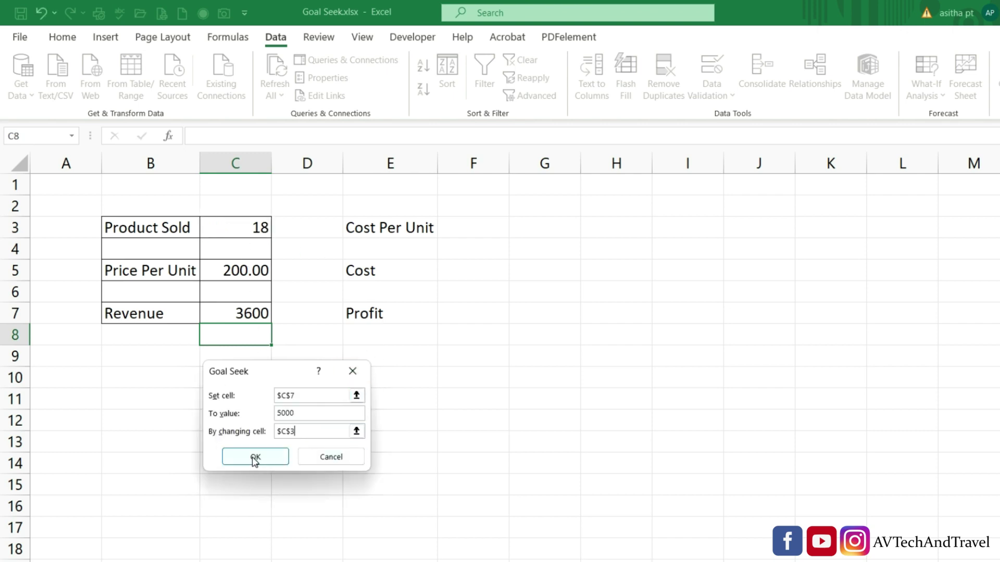
{"action": "left_click", "coordinate": [271, 460]}
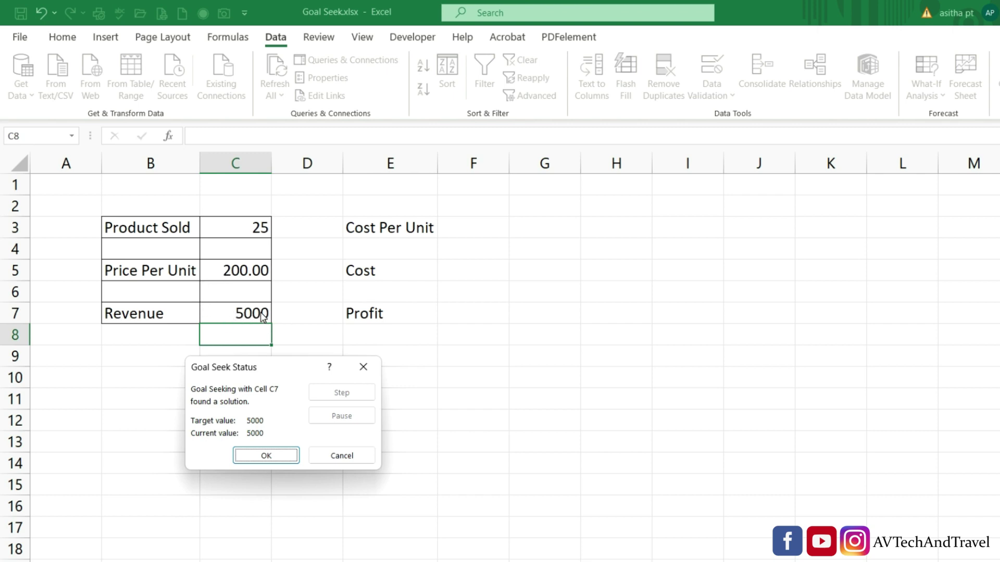
{"action": "left_click_drag", "start_coordinate": [290, 369], "coordinate": [365, 385]}
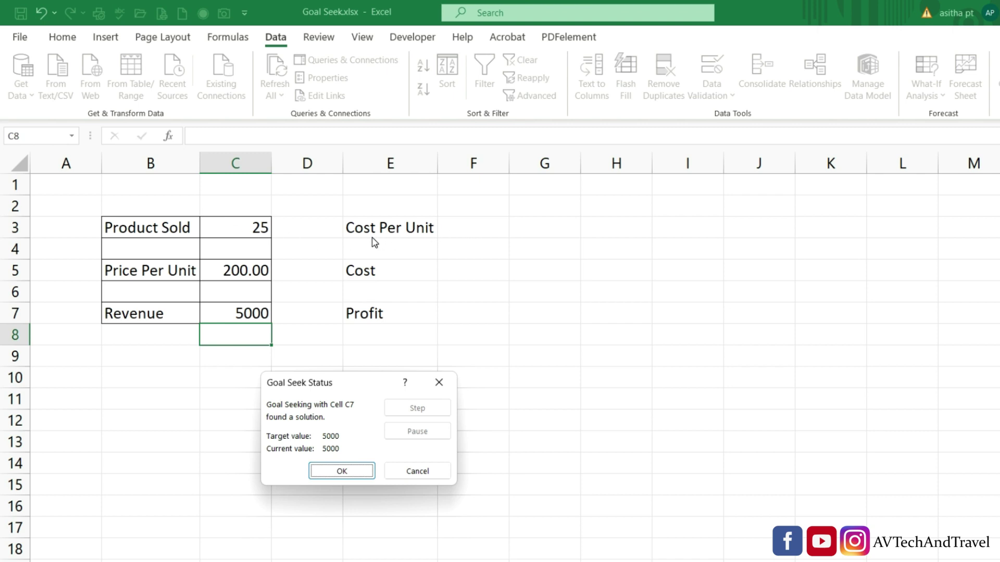
{"action": "left_click", "coordinate": [430, 475]}
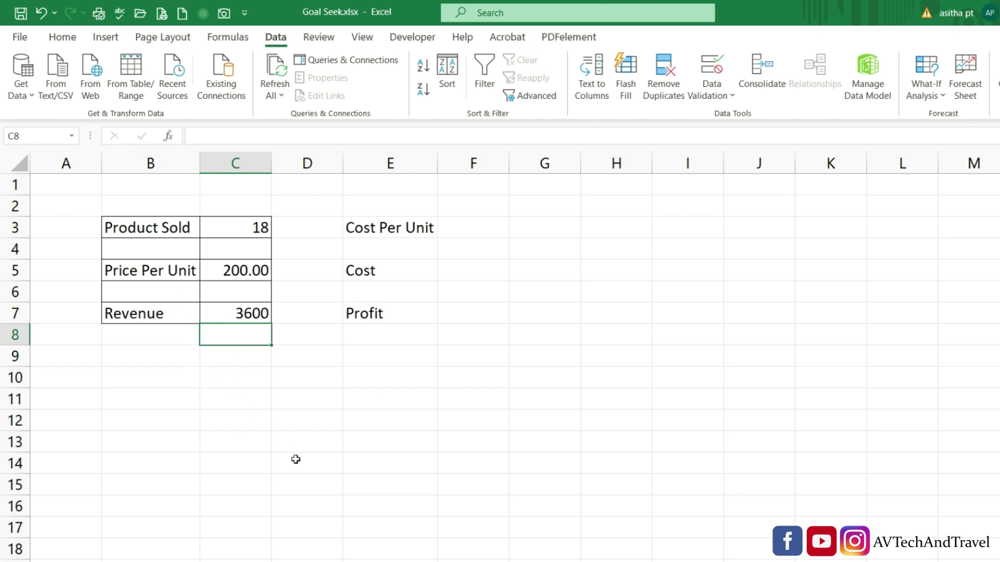
- Enter 100 as Cost Per Unit in F3 and apply All Borders to E3:F7
{"action": "left_click", "coordinate": [498, 228]}
{"action": "double_click", "coordinate": [498, 229]}
{"action": "type", "text": "100"}
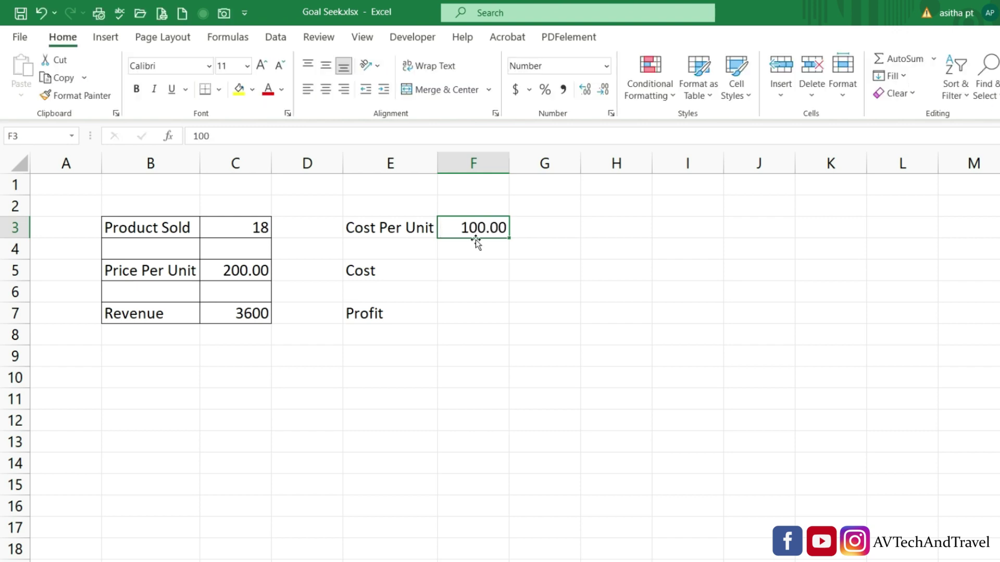
{"action": "left_click_drag", "start_coordinate": [390, 228], "coordinate": [484, 312]}
{"action": "left_click", "coordinate": [219, 89]}
{"action": "left_click", "coordinate": [255, 239]}
- Enter =C3*F3 in F5 so Cost shows 1800
{"action": "double_click", "coordinate": [473, 272]}
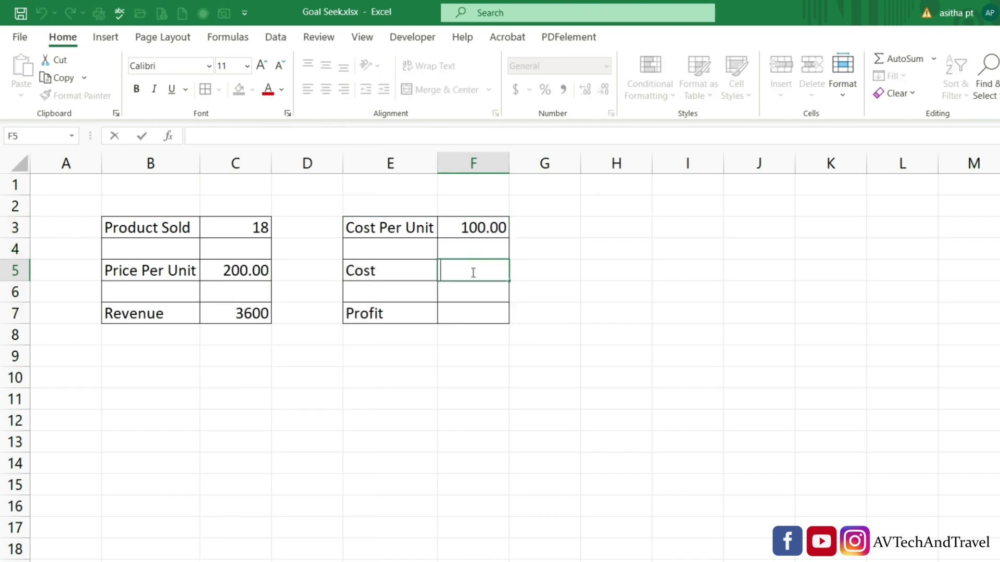
{"action": "type", "text": "="}
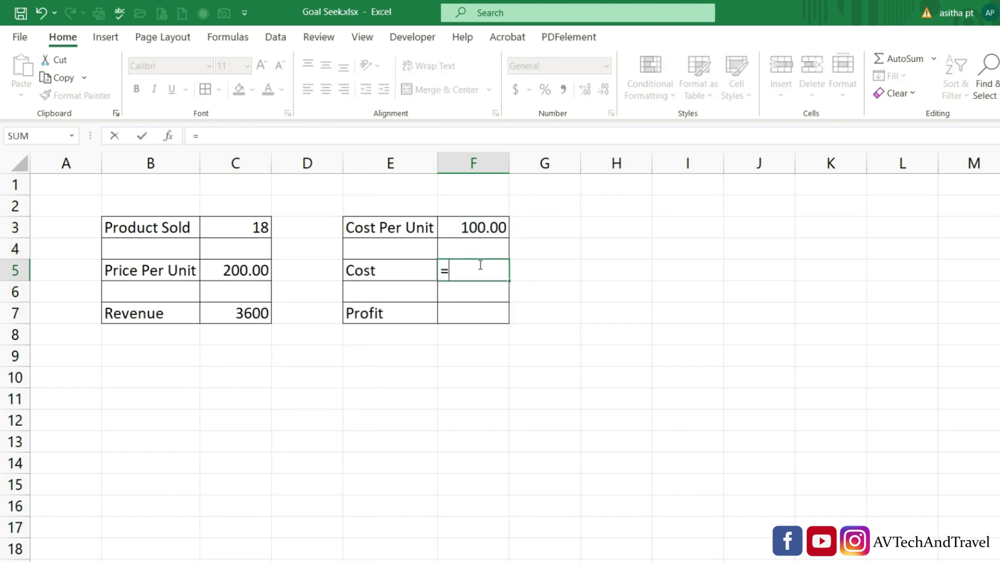
{"action": "left_click", "coordinate": [236, 227]}
{"action": "type", "text": "*"}
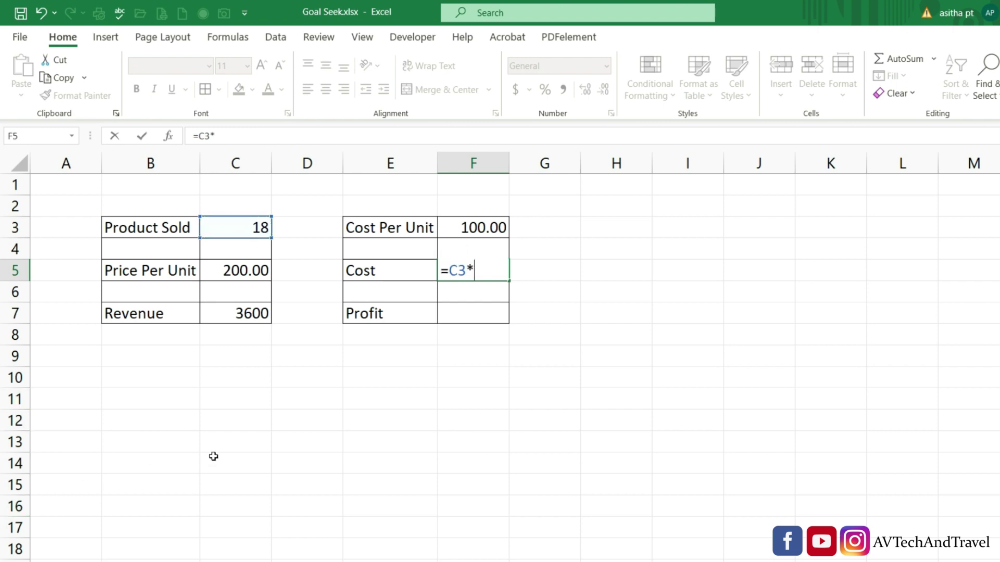
{"action": "left_click", "coordinate": [488, 229]}
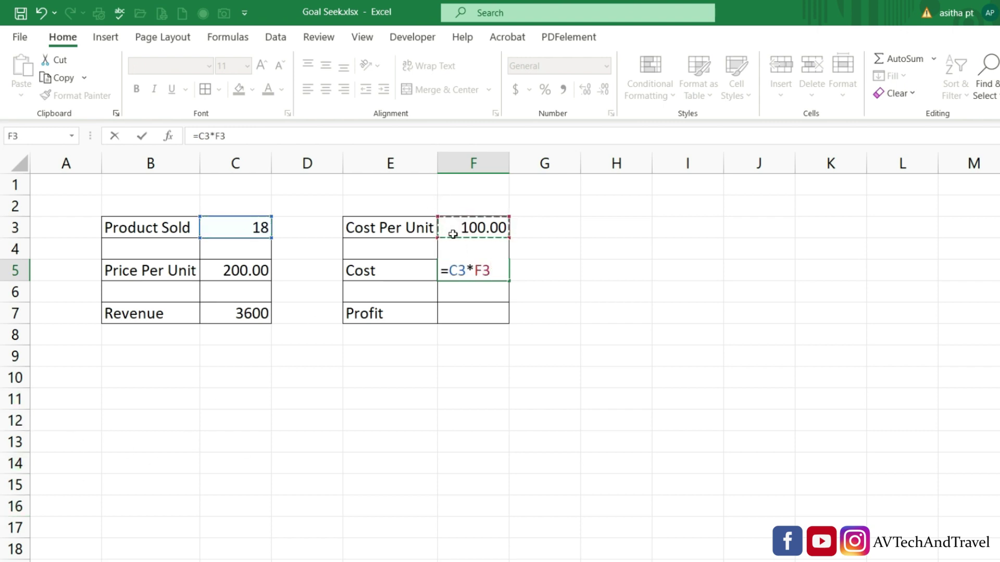
{"action": "key", "text": "Return"}
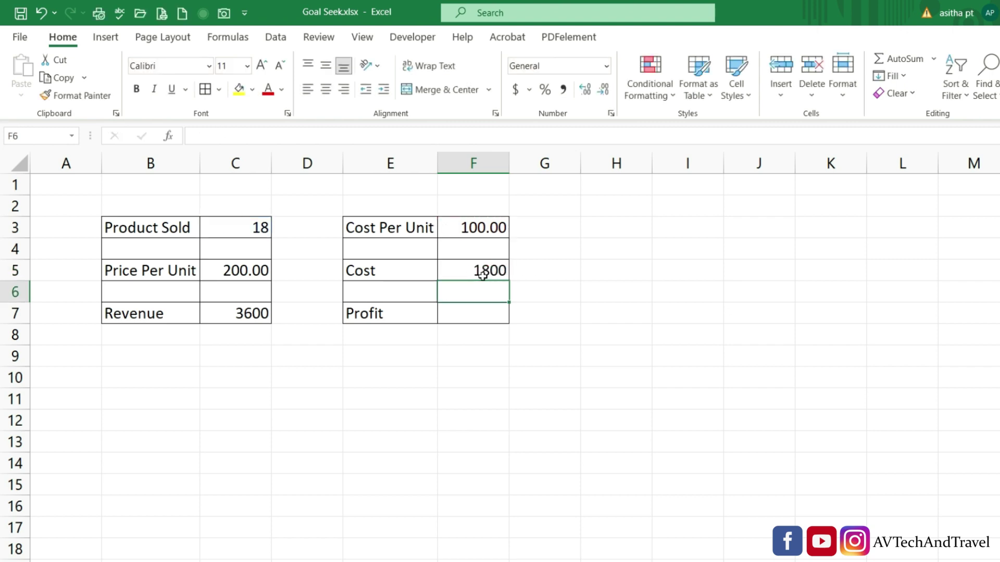
- Enter =C7-F5 in F7 so Profit shows 1800
{"action": "left_click", "coordinate": [457, 308]}
{"action": "type", "text": "="}
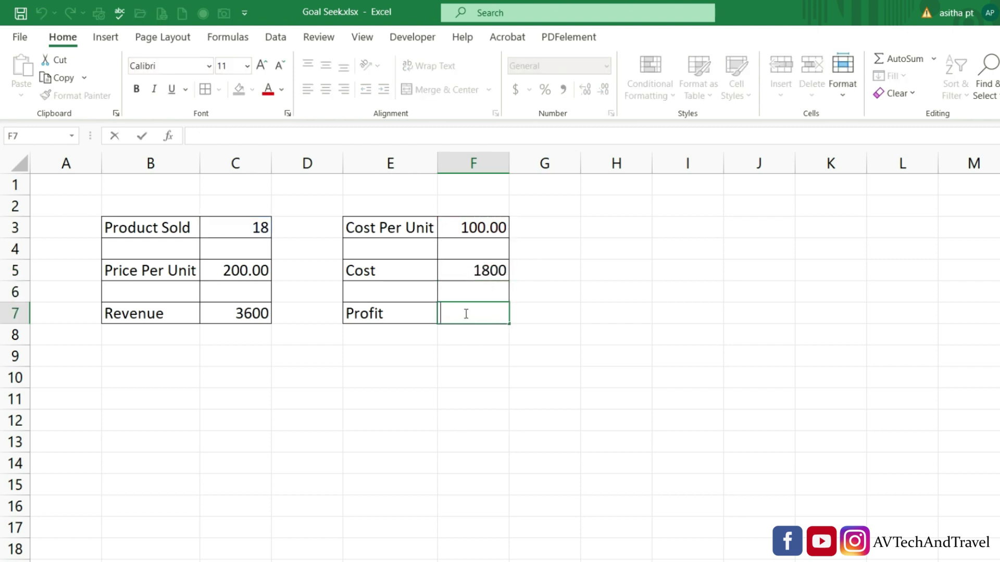
{"action": "left_click", "coordinate": [246, 314]}
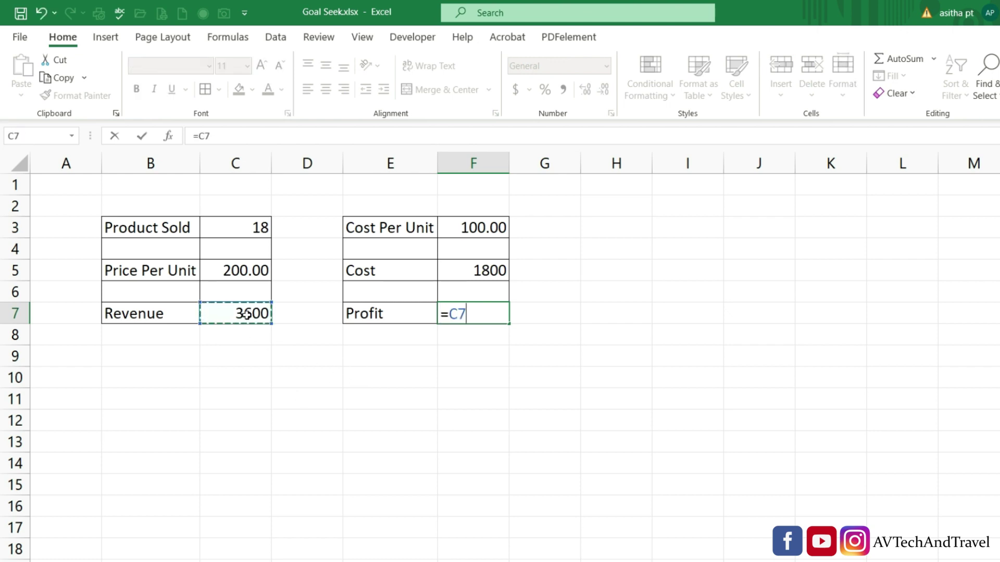
{"action": "type", "text": "-"}
{"action": "left_click", "coordinate": [457, 271]}
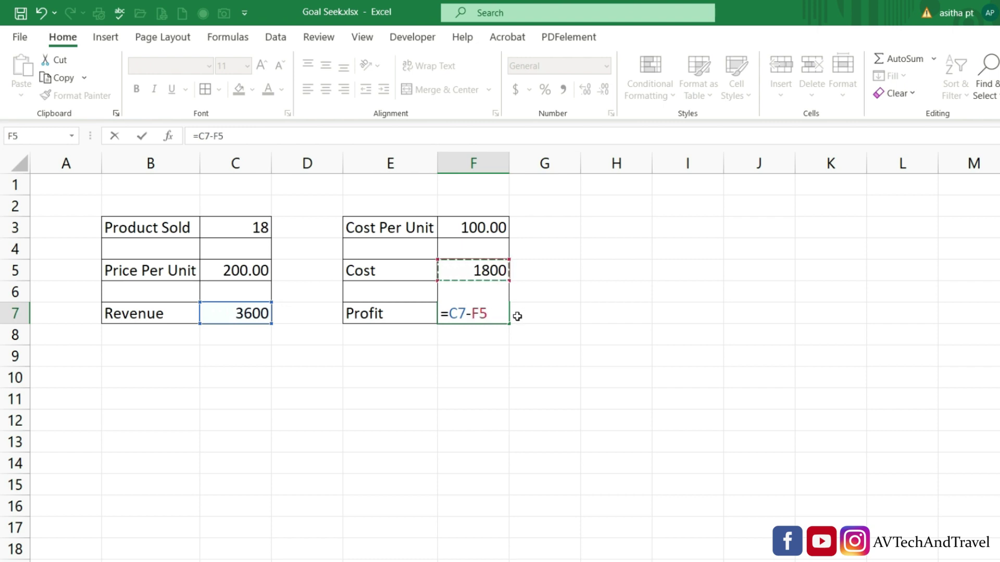
{"action": "key", "text": "Return"}
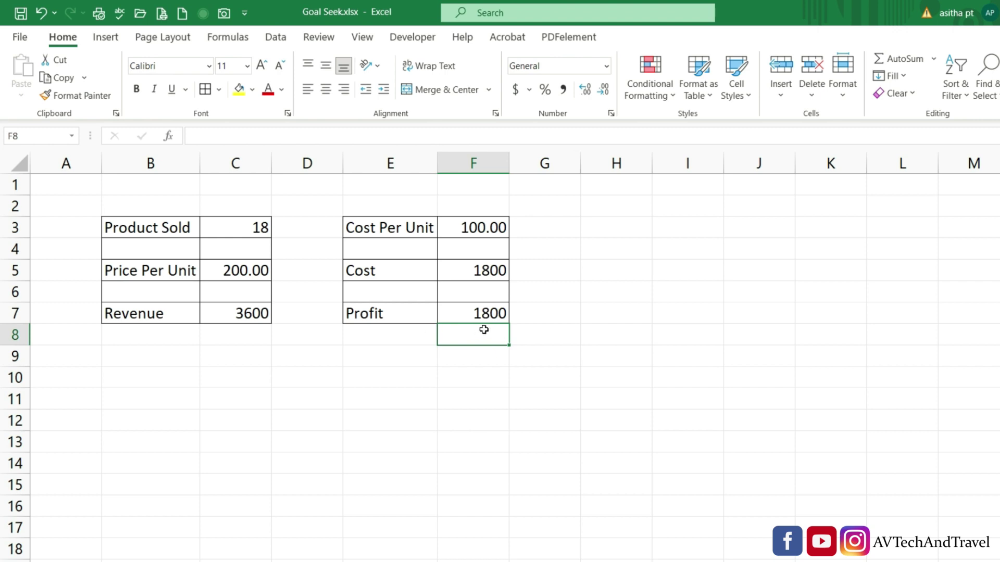
{"action": "left_click", "coordinate": [500, 318]}
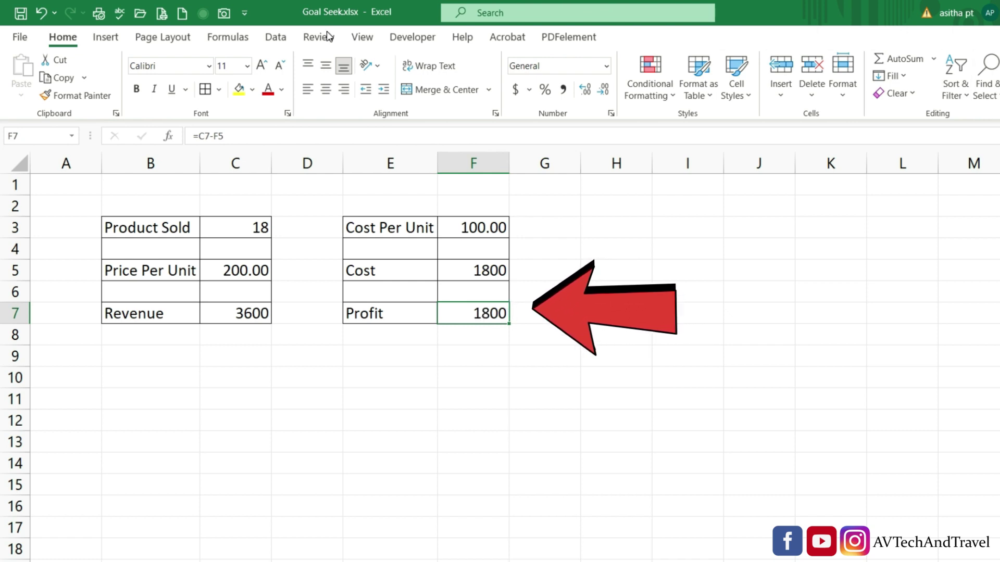
{"action": "left_click", "coordinate": [276, 38]}
{"action": "left_click", "coordinate": [926, 83]}
{"action": "left_click", "coordinate": [933, 139]}
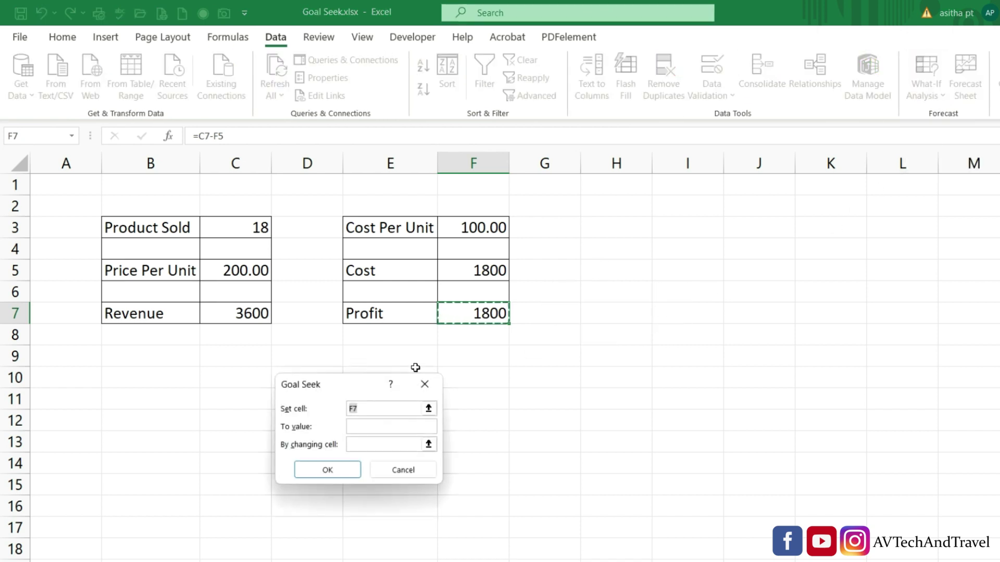
{"action": "left_click", "coordinate": [354, 428]}
{"action": "type", "text": "3000"}
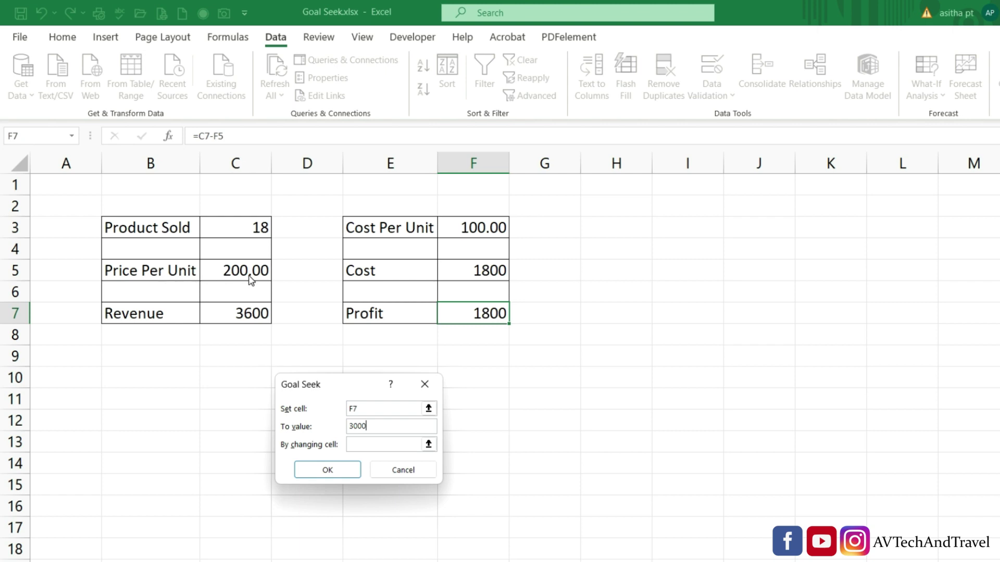
{"action": "left_click", "coordinate": [238, 225]}
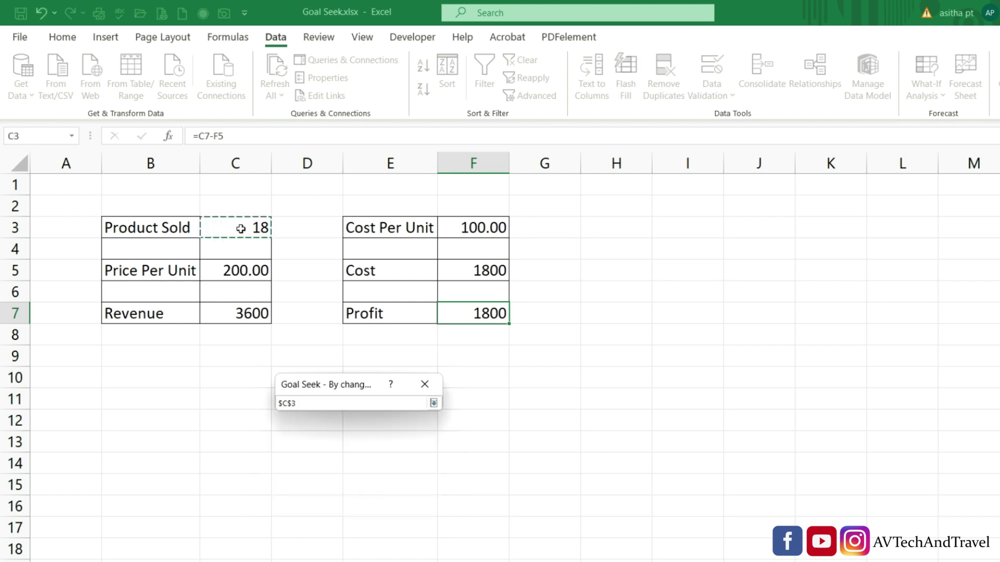
{"action": "left_click", "coordinate": [436, 406]}
{"action": "left_click", "coordinate": [320, 474]}
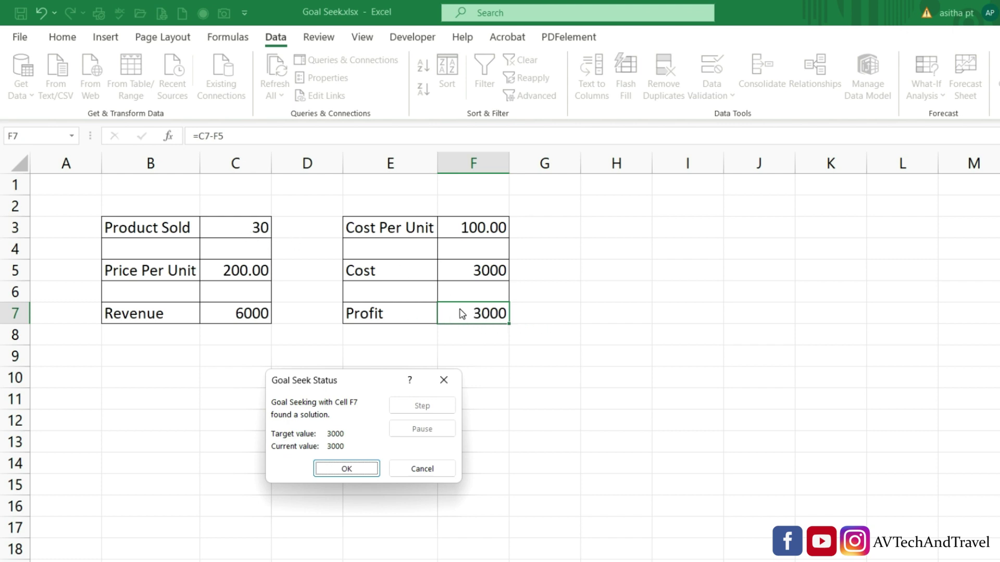
{"action": "left_click", "coordinate": [430, 471]}
- Goal Seek Profit F7 to 3000 by changing Price Per Unit C5 (266.67, Revenue 4800), then dismiss
{"action": "left_click", "coordinate": [943, 99]}
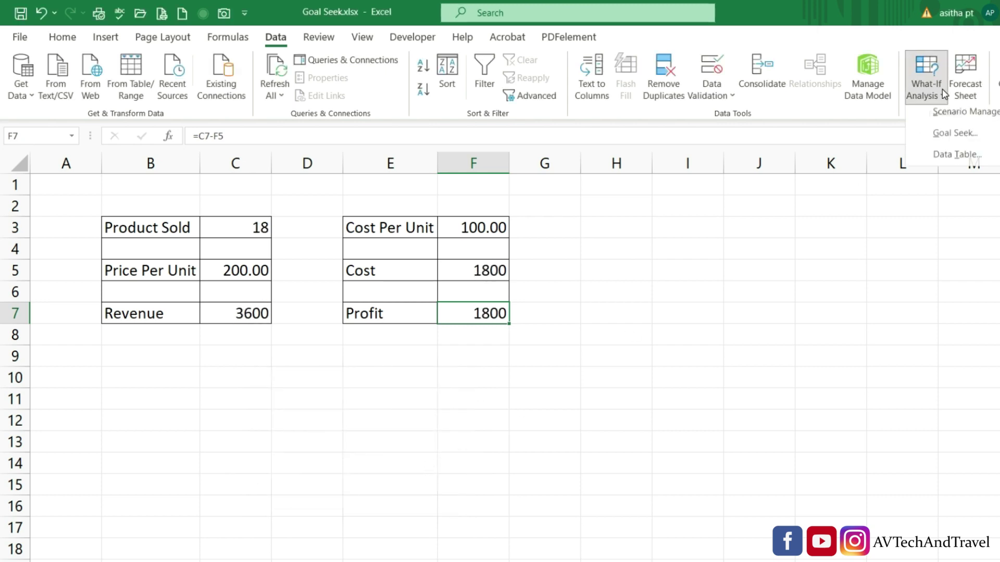
{"action": "left_click", "coordinate": [958, 138]}
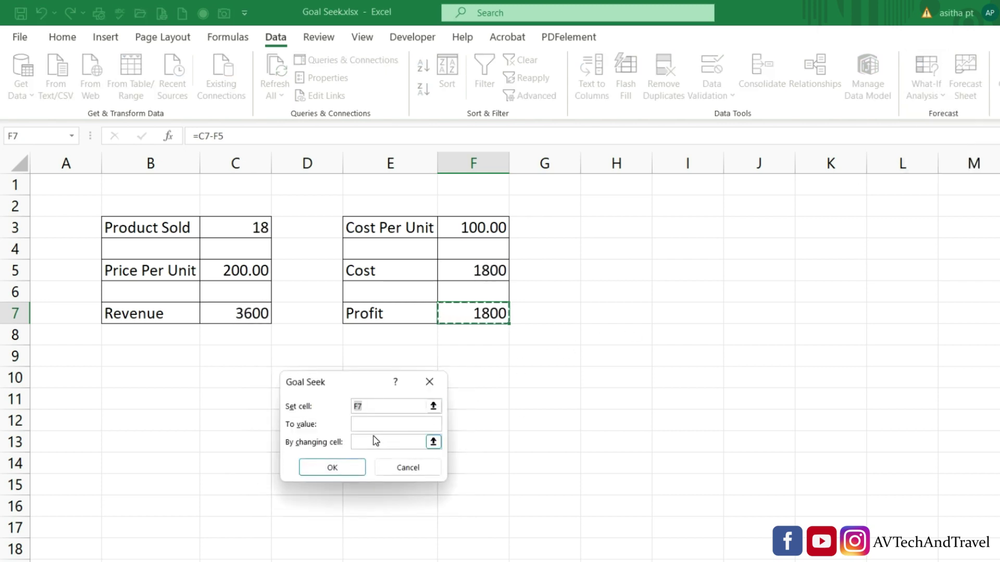
{"action": "left_click", "coordinate": [392, 427]}
{"action": "type", "text": "3000"}
{"action": "left_click", "coordinate": [371, 442]}
{"action": "left_click", "coordinate": [240, 270]}
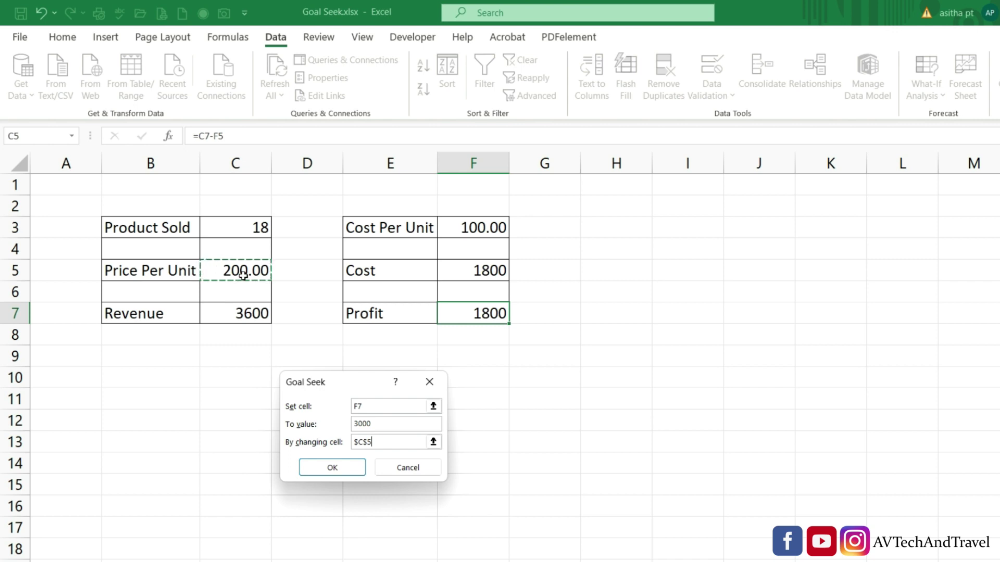
{"action": "left_click", "coordinate": [350, 471]}
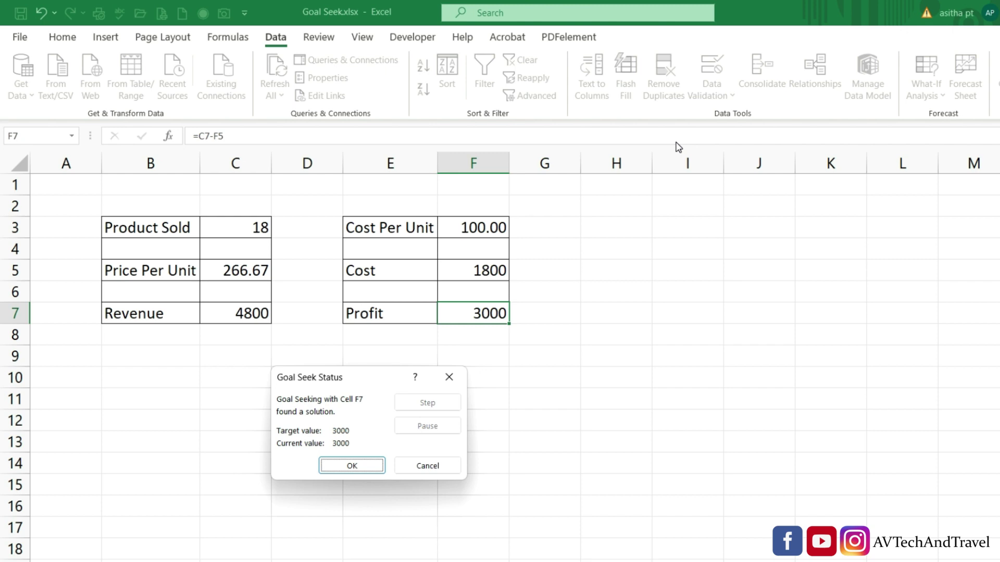
{"action": "key", "text": "Escape"}
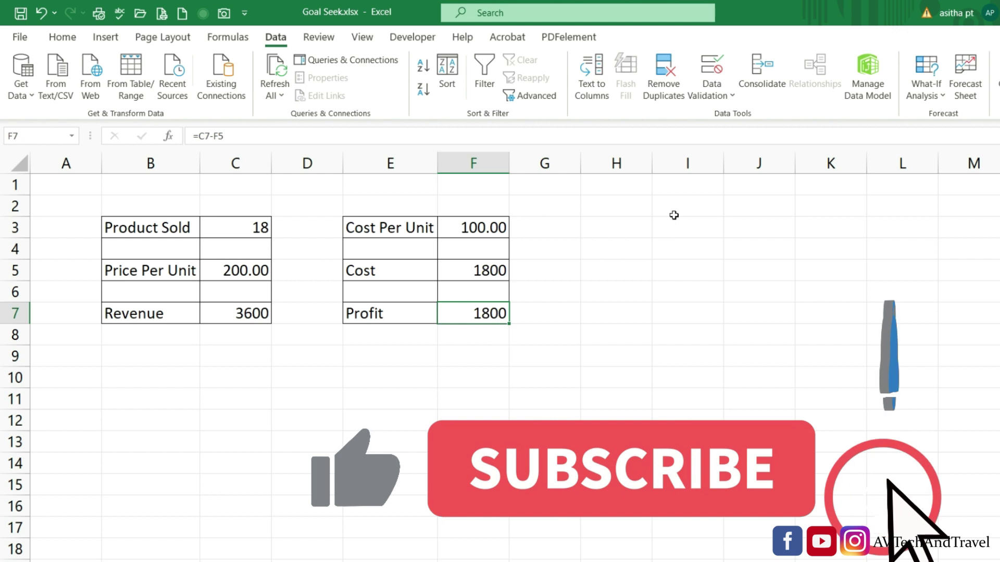